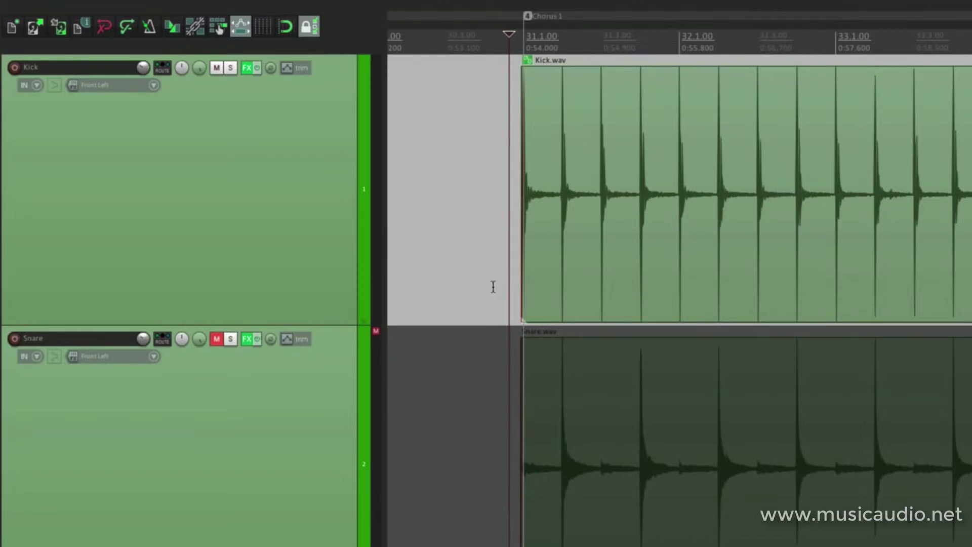
Open the ReaComp compressor on the Kick track and audition the kick with its starting settings
{"action": "right_click", "coordinate": [248, 71]}
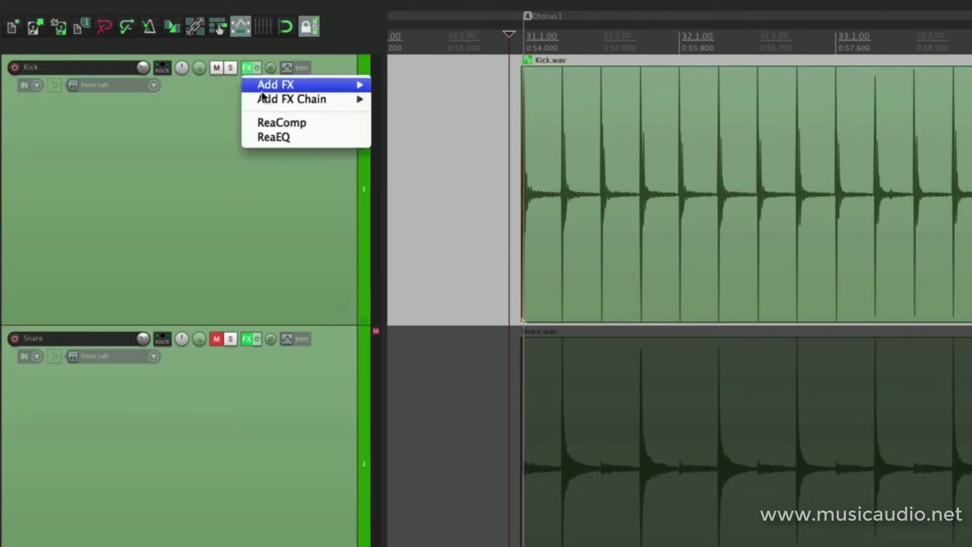
{"action": "left_click", "coordinate": [263, 122]}
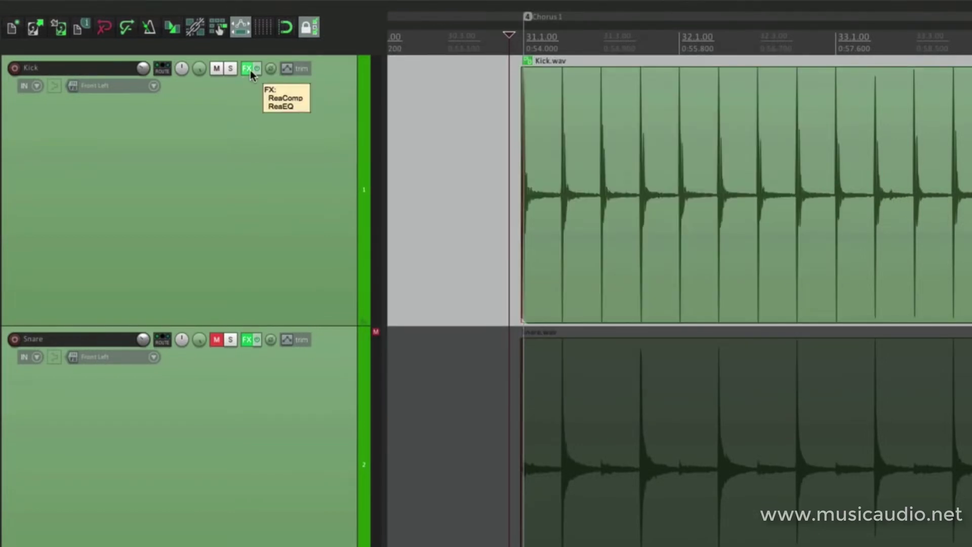
{"action": "right_click", "coordinate": [249, 70]}
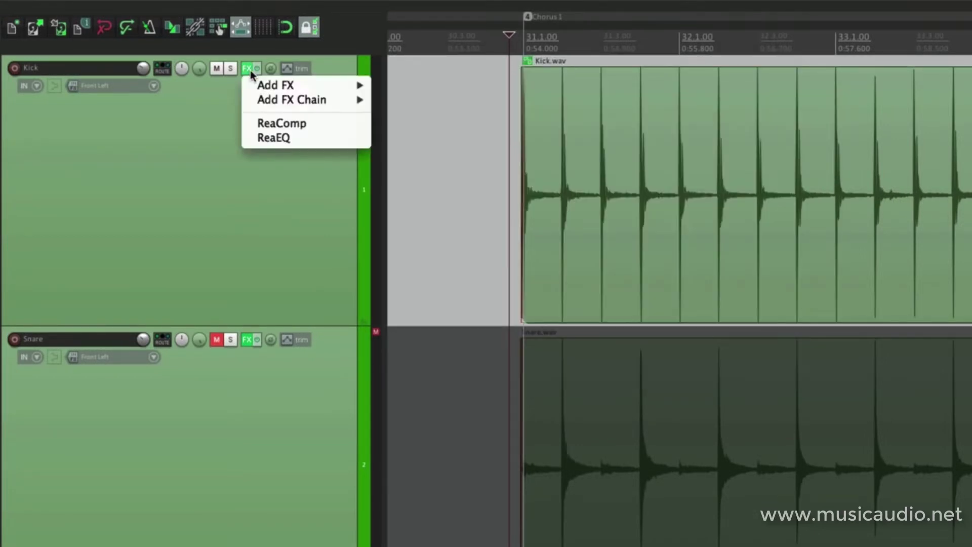
{"action": "left_click", "coordinate": [248, 122]}
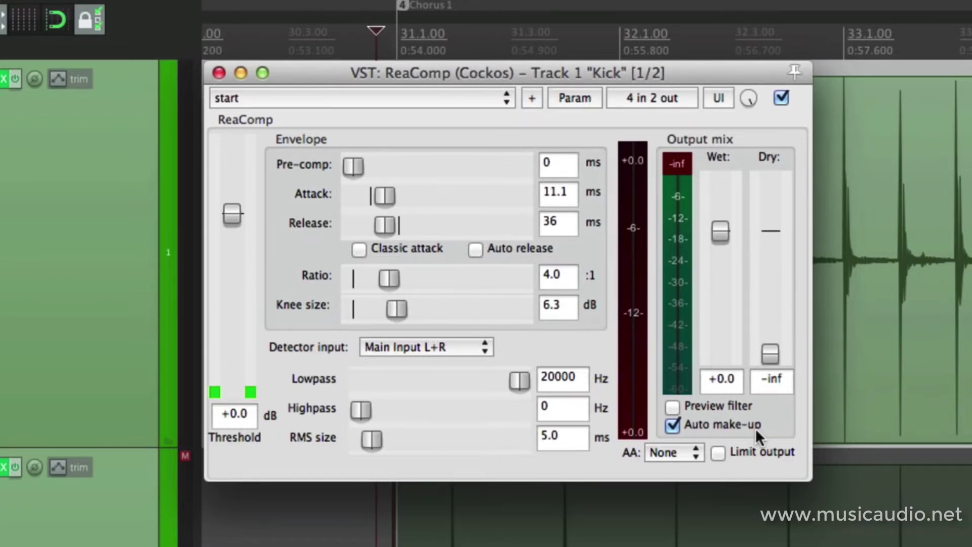
{"action": "key", "text": "space"}
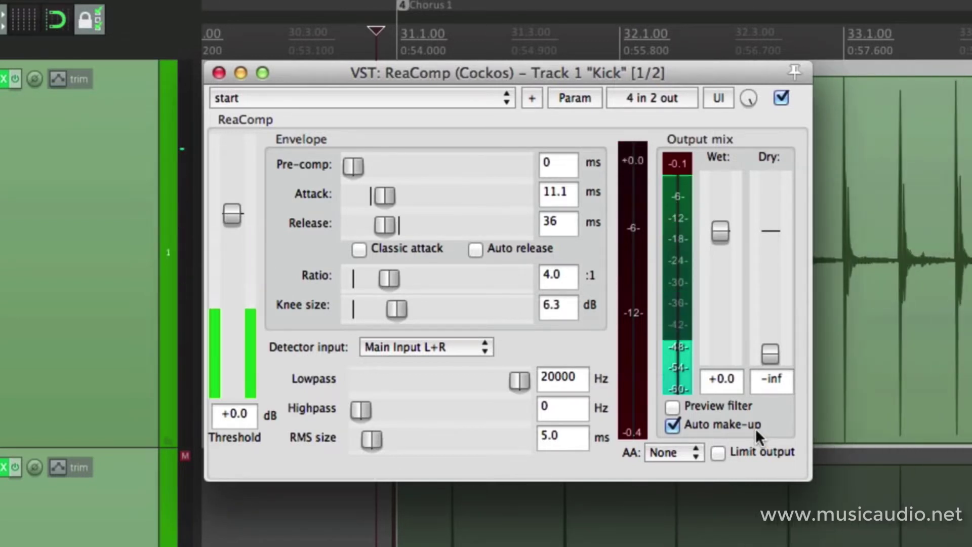
{"action": "key", "text": "space"}
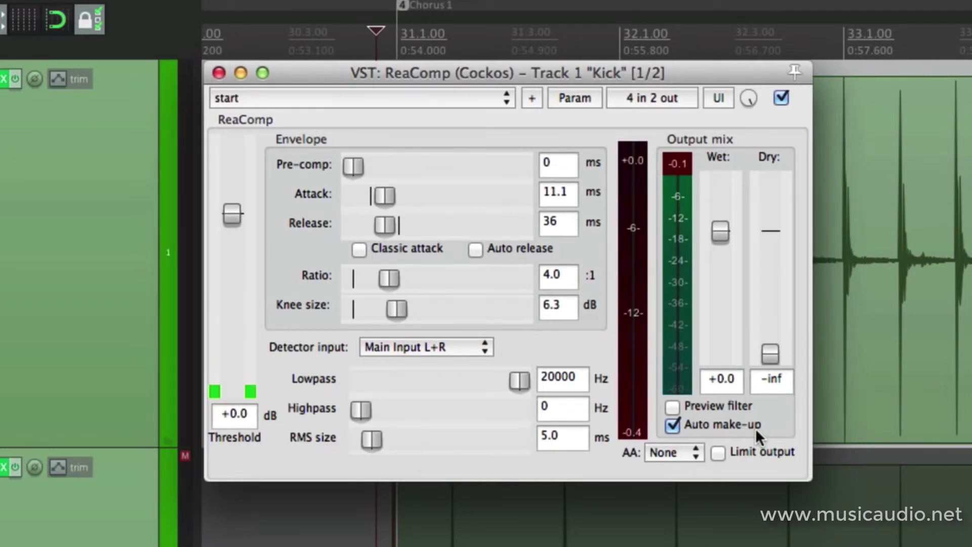
During playback, lower the Kick compressor's threshold to -17.8 dB, then raise it to -6.6 dB
{"action": "key", "text": "space"}
{"action": "left_click_drag", "start_coordinate": [233, 213], "coordinate": [245, 292]}
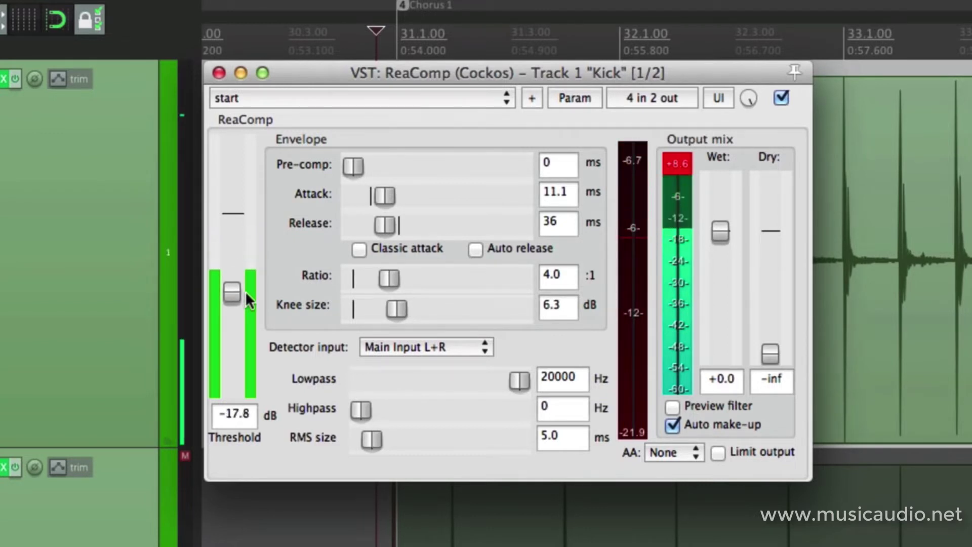
{"action": "key", "text": "space"}
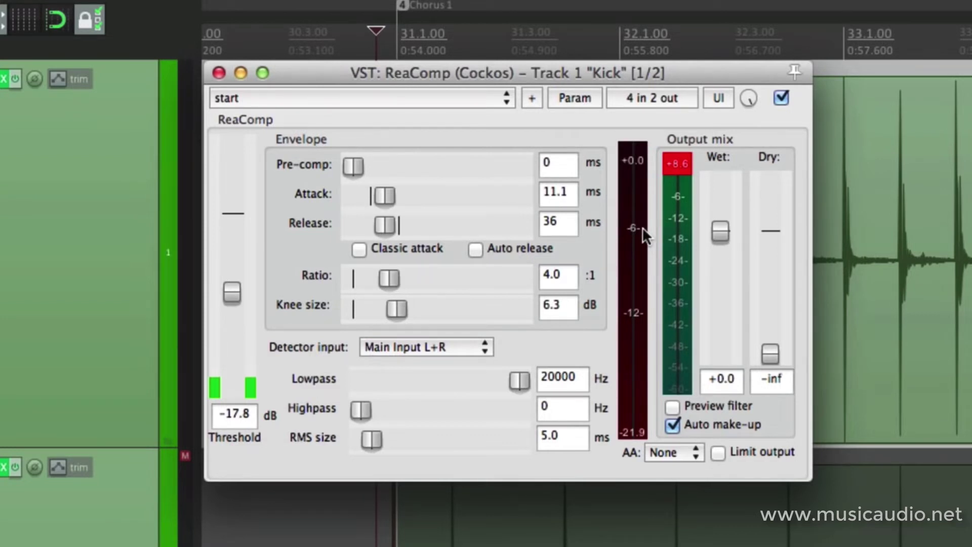
{"action": "key", "text": "space"}
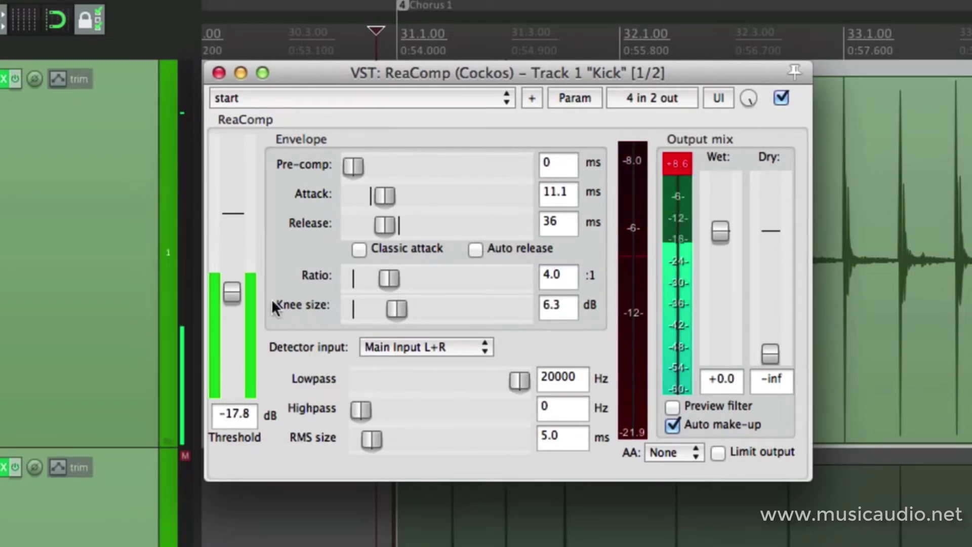
{"action": "left_click_drag", "start_coordinate": [231, 294], "coordinate": [235, 248]}
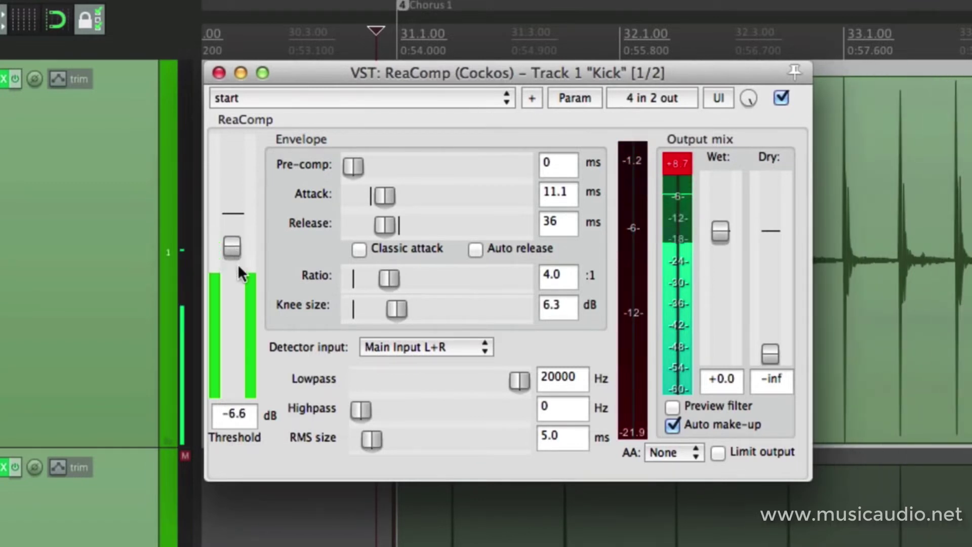
{"action": "key", "text": "space"}
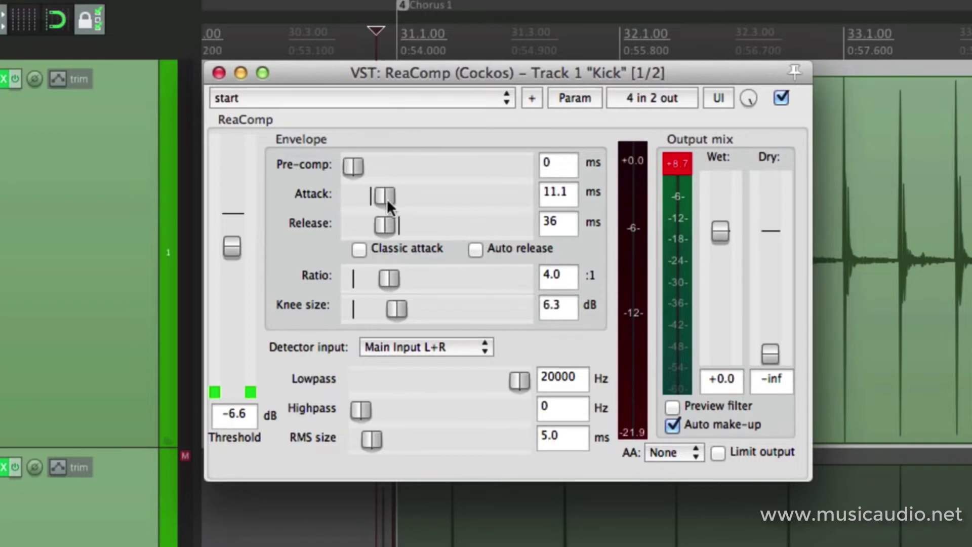
Set the Kick compressor's threshold to -23.8 dB and its attack to 24.6 ms after trying 0.0 and 158.0 ms
{"action": "left_click_drag", "start_coordinate": [379, 201], "coordinate": [336, 206]}
{"action": "left_click_drag", "start_coordinate": [234, 246], "coordinate": [230, 311]}
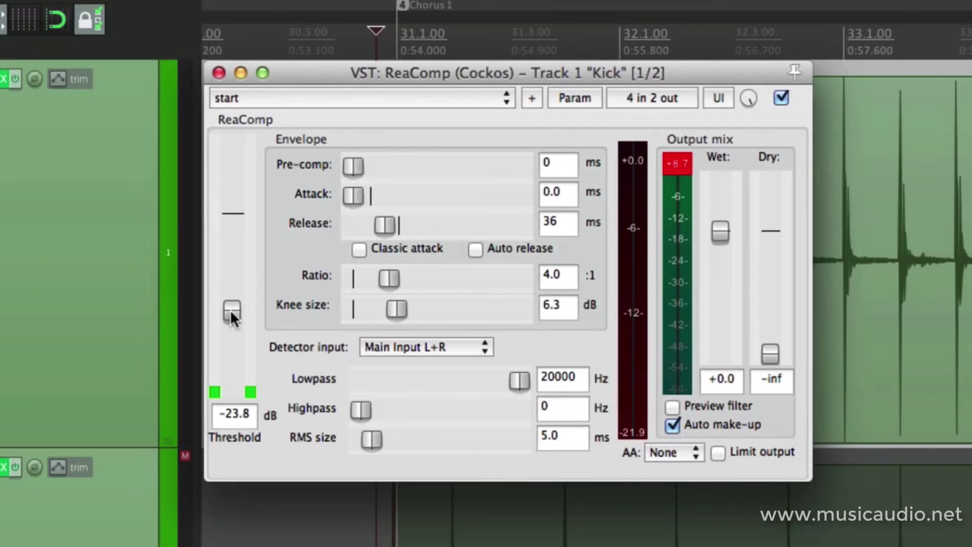
{"action": "left_click_drag", "start_coordinate": [356, 195], "coordinate": [458, 209]}
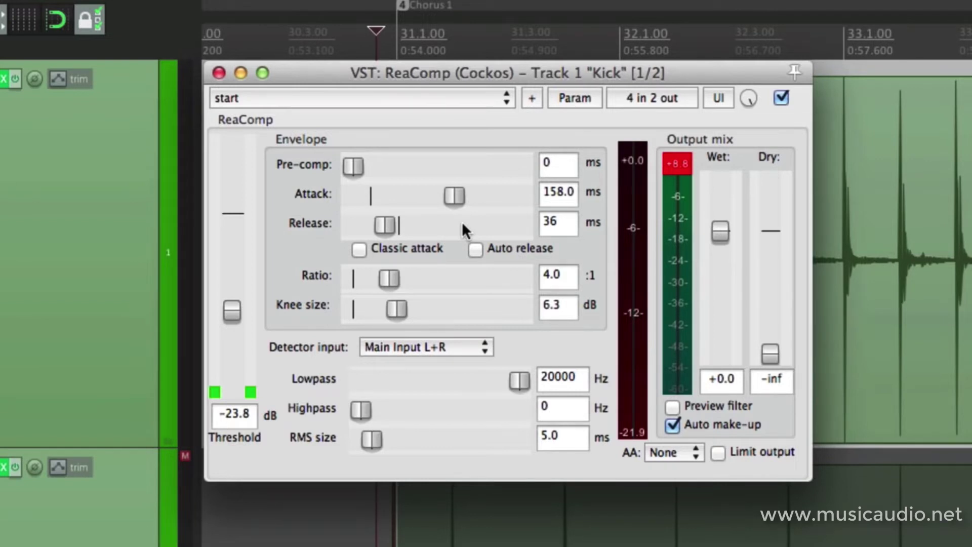
{"action": "left_click_drag", "start_coordinate": [456, 195], "coordinate": [399, 201]}
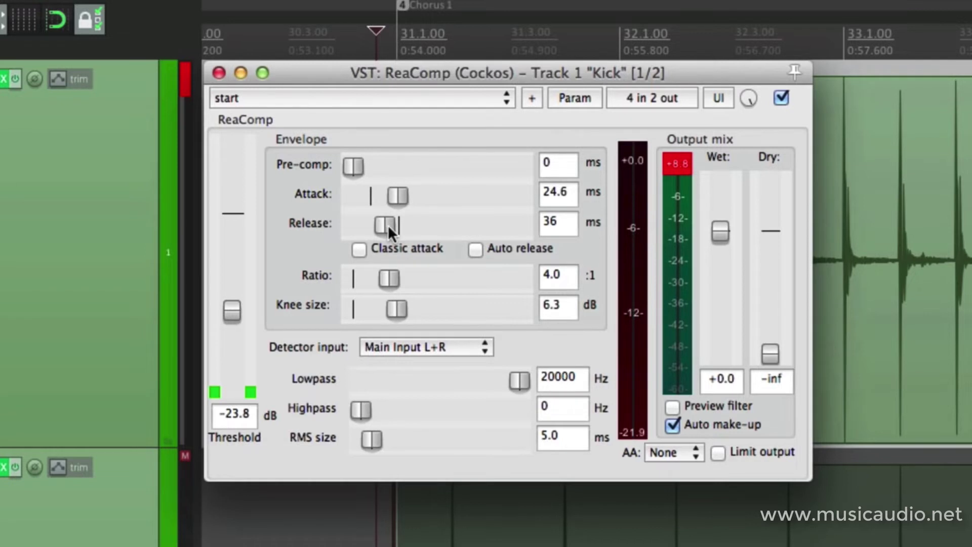
Try a 0 ms release on the Kick compressor with the threshold at -27.5 dB during playback
{"action": "left_click_drag", "start_coordinate": [393, 227], "coordinate": [347, 233]}
{"action": "key", "text": "space"}
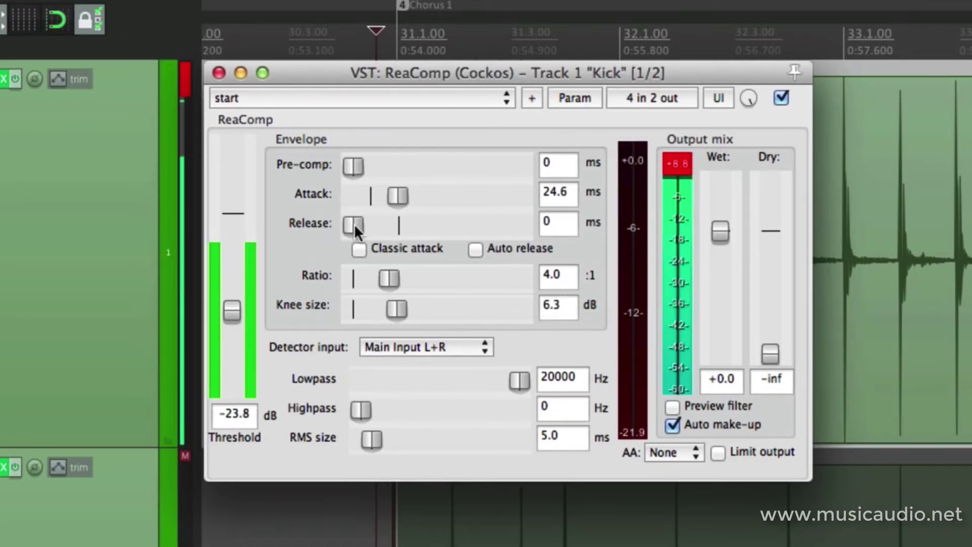
{"action": "mouse_move", "coordinate": [232, 305]}
{"action": "left_mouse_down"}
{"action": "mouse_move", "coordinate": [231, 327]}
{"action": "mouse_move", "coordinate": [229, 319]}
{"action": "left_mouse_up"}
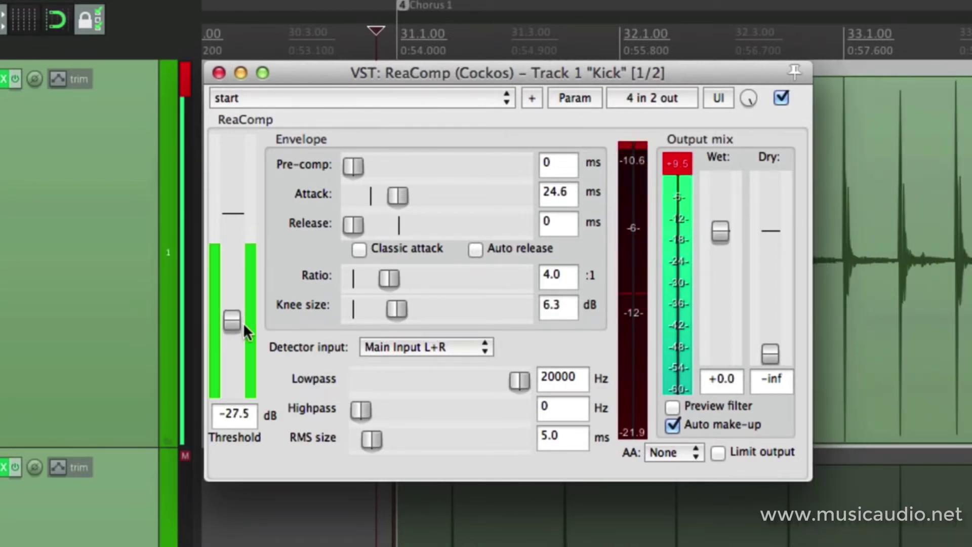
{"action": "key", "text": "space"}
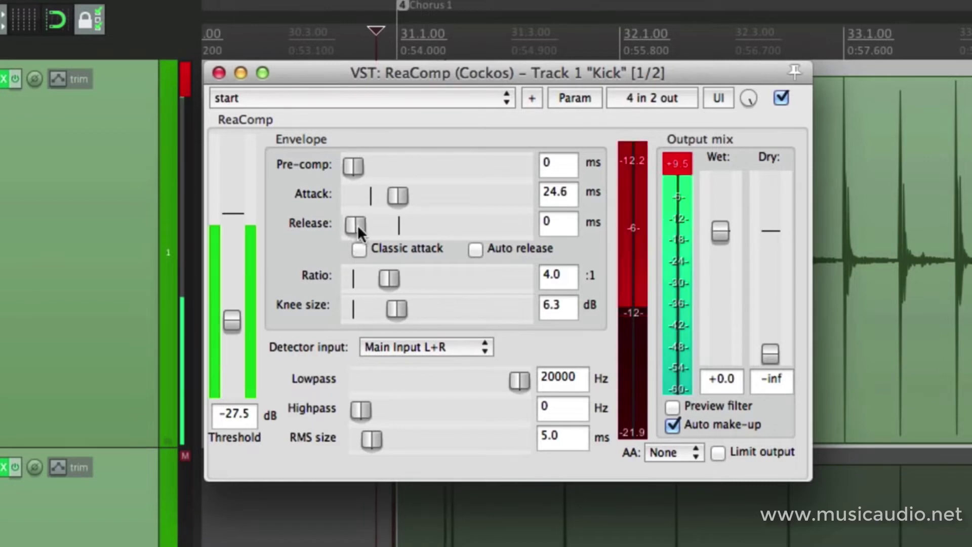
Try a long release of 1298 ms on the Kick compressor, then set the release to 91 ms
{"action": "left_click_drag", "start_coordinate": [358, 225], "coordinate": [416, 238]}
{"action": "left_click_drag", "start_coordinate": [437, 242], "coordinate": [461, 244]}
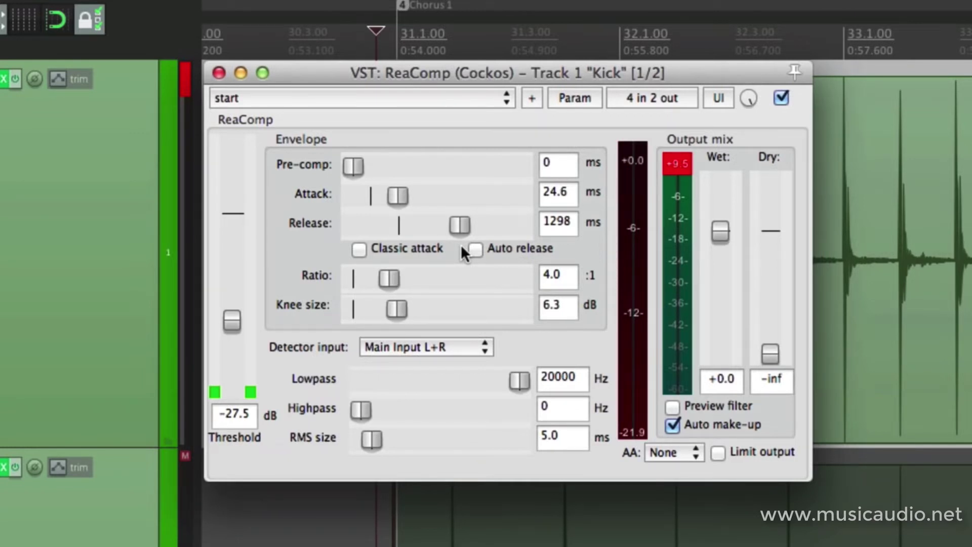
{"action": "left_click_drag", "start_coordinate": [452, 226], "coordinate": [395, 228]}
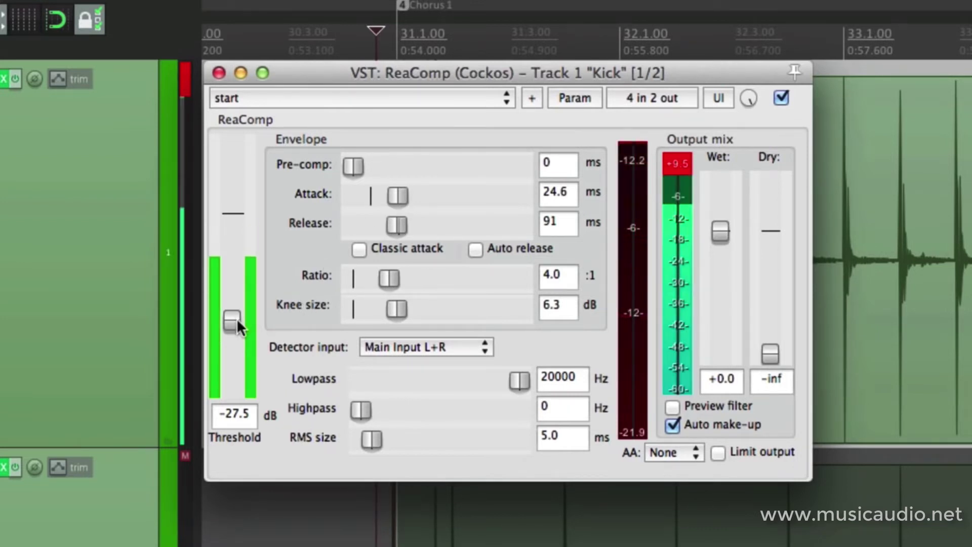
Raise the Kick compressor's threshold to -16.4 dB, compare it with the effect bypassed, and nudge the threshold slightly higher
{"action": "left_click_drag", "start_coordinate": [236, 319], "coordinate": [235, 285]}
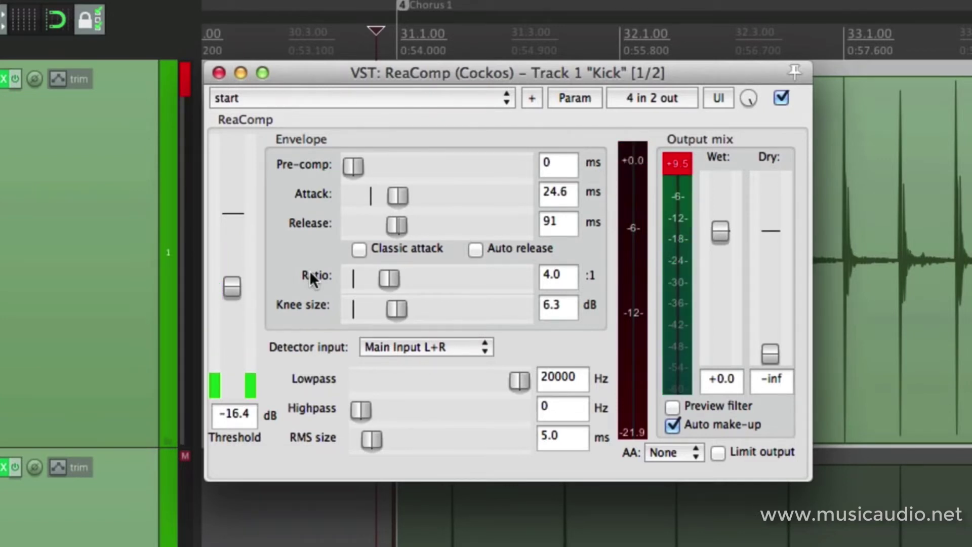
{"action": "left_click", "coordinate": [781, 99]}
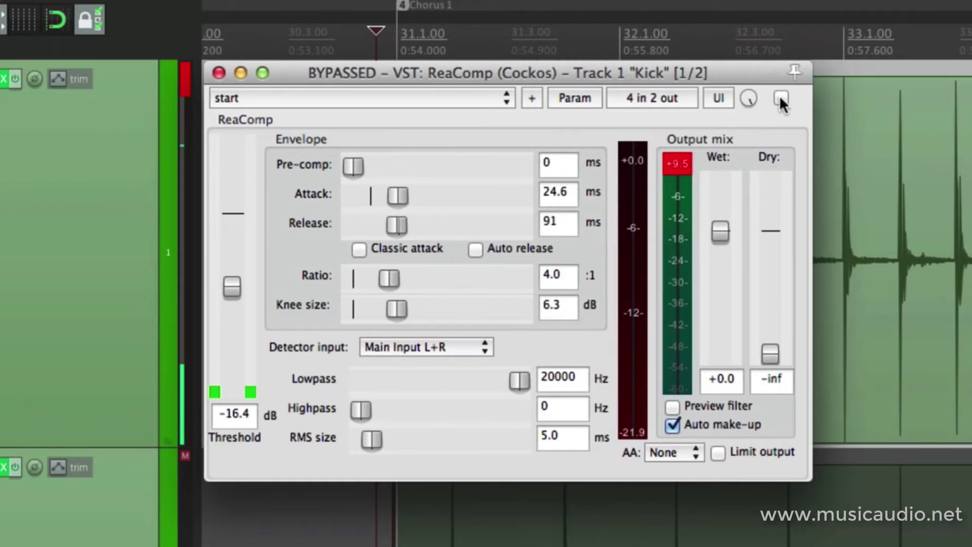
{"action": "left_click", "coordinate": [781, 99]}
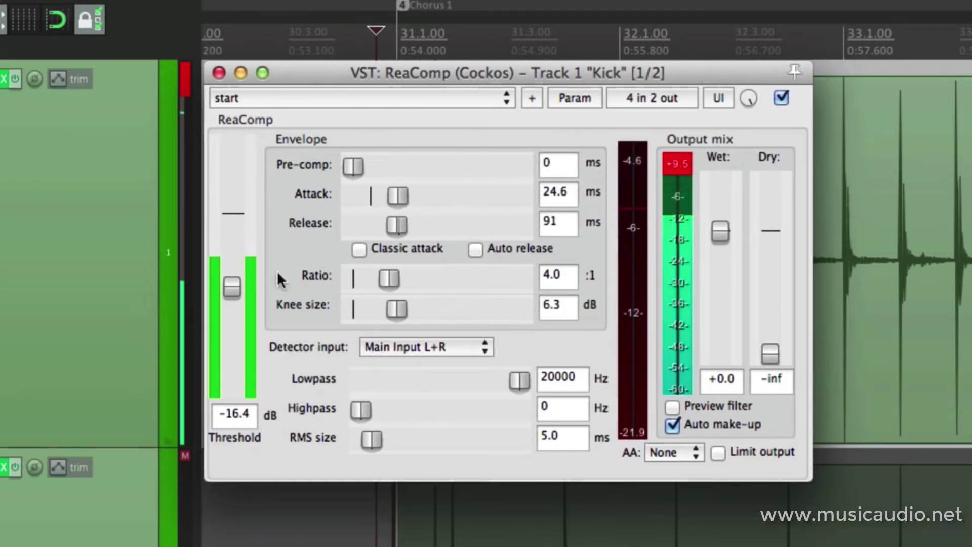
{"action": "left_click_drag", "start_coordinate": [232, 288], "coordinate": [231, 280]}
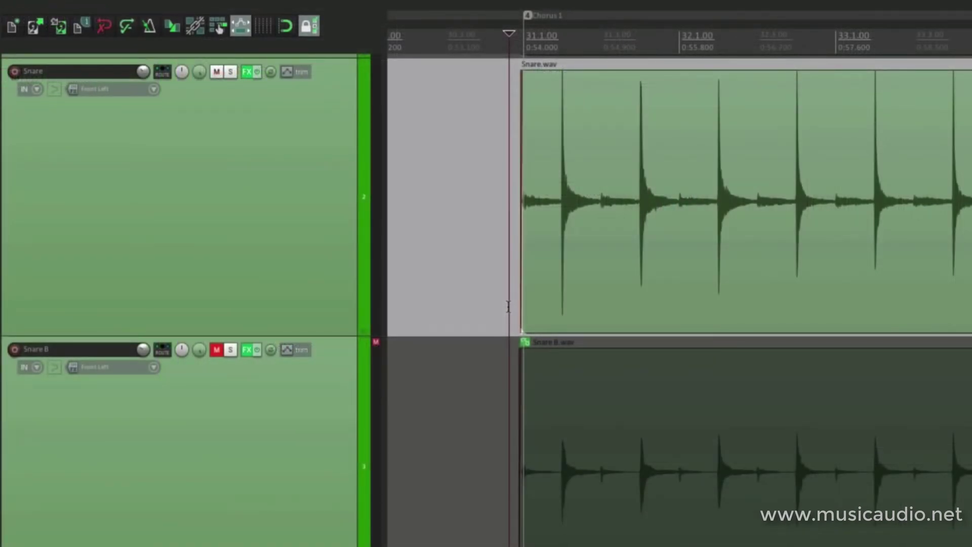
Audition the Snare track and open its ReaComp compressor
{"action": "key", "text": "space"}
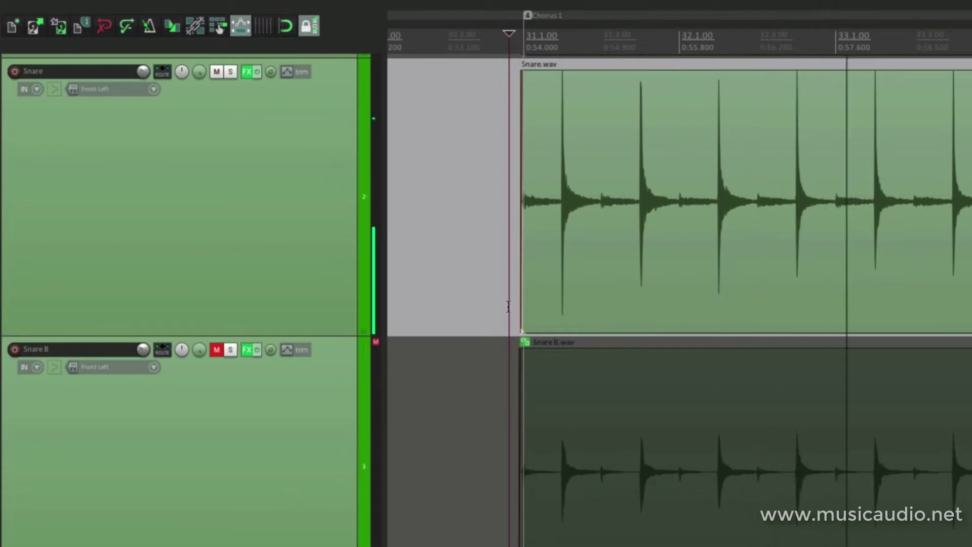
{"action": "key", "text": "space"}
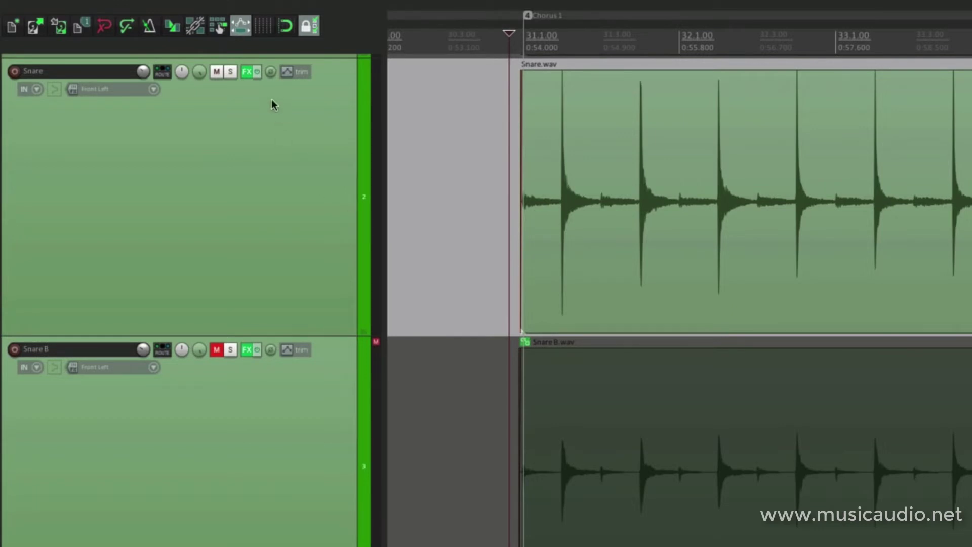
{"action": "right_click", "coordinate": [246, 72]}
{"action": "left_click", "coordinate": [257, 126]}
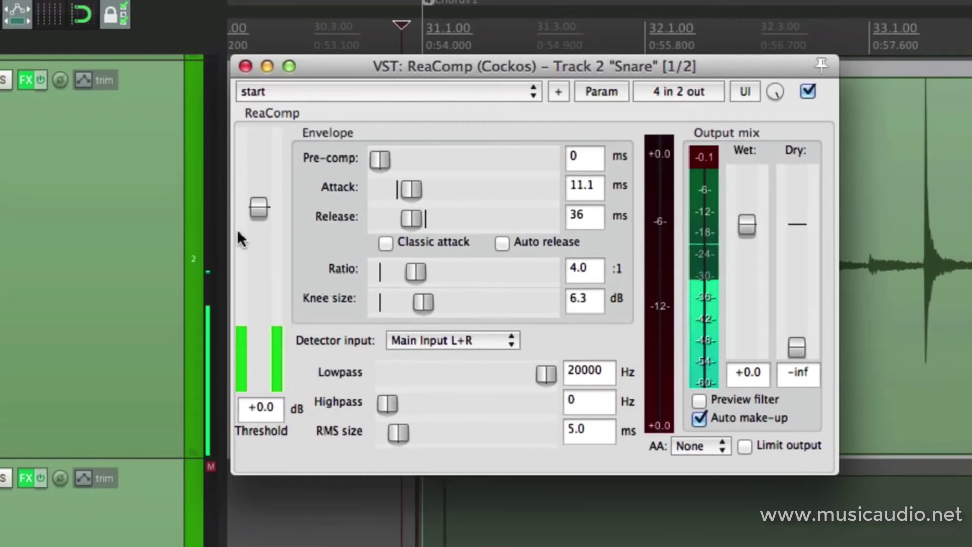
Try a 0.0 ms attack on the Snare compressor while lowering the threshold to -26.9 dB and then -30.5 dB
{"action": "left_click_drag", "start_coordinate": [257, 213], "coordinate": [255, 317]}
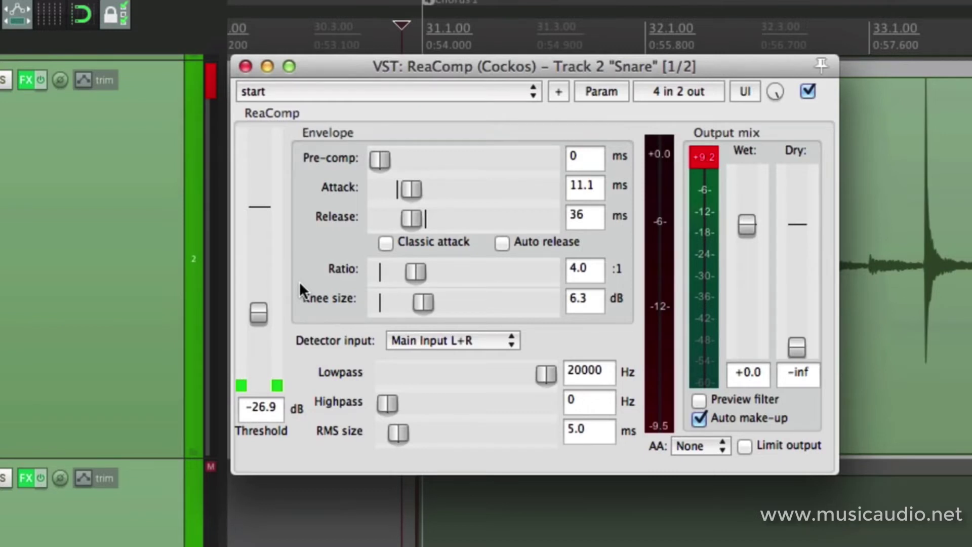
{"action": "left_click_drag", "start_coordinate": [418, 189], "coordinate": [354, 215]}
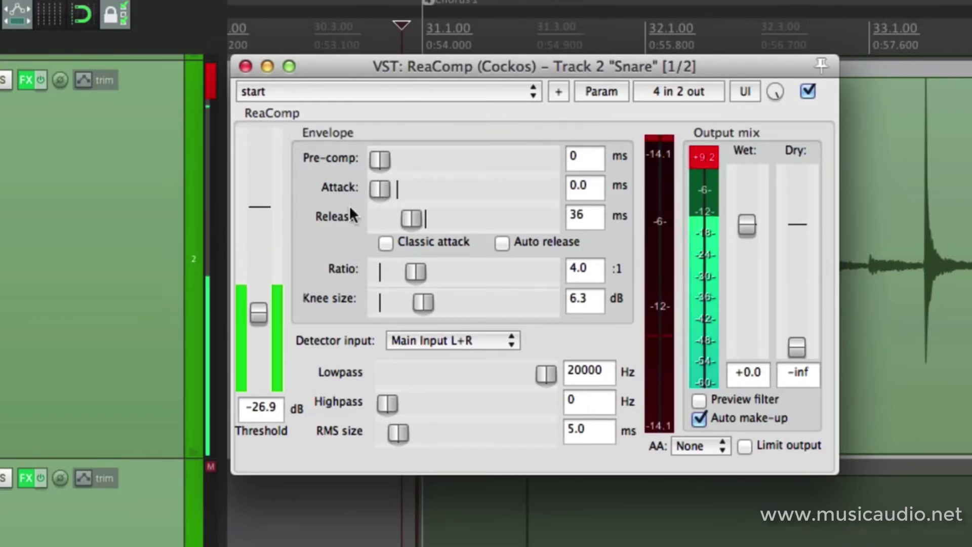
{"action": "mouse_move", "coordinate": [259, 311]}
{"action": "left_mouse_down"}
{"action": "mouse_move", "coordinate": [254, 344]}
{"action": "mouse_move", "coordinate": [254, 314]}
{"action": "left_mouse_up"}
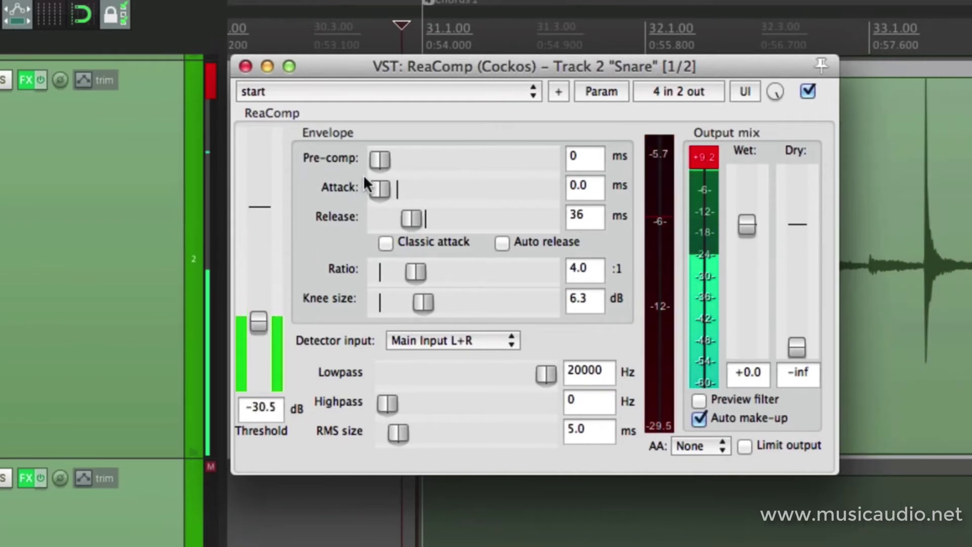
Try the Snare compressor with attack 27.4 ms, release 39 ms and threshold -14.9 dB
{"action": "left_click_drag", "start_coordinate": [373, 189], "coordinate": [417, 190]}
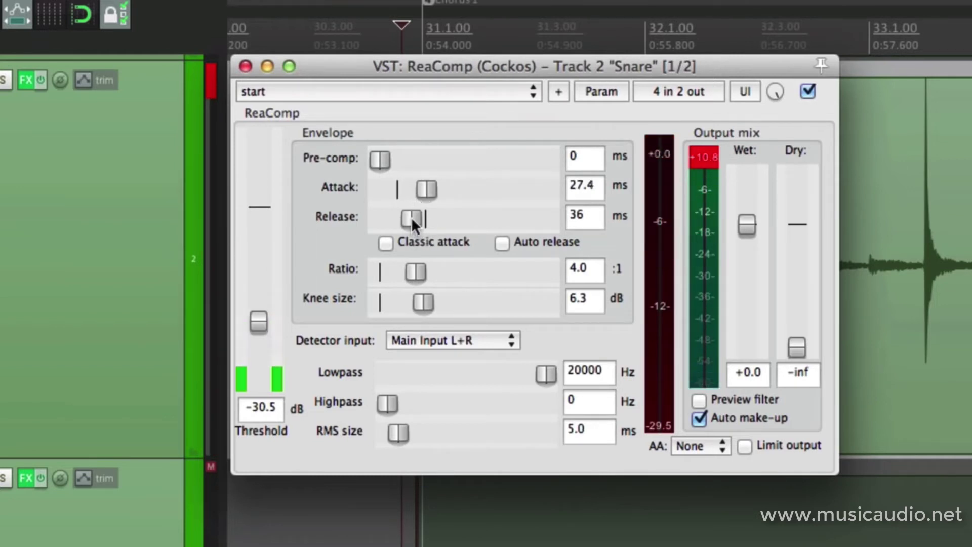
{"action": "mouse_move", "coordinate": [402, 215]}
{"action": "left_mouse_down"}
{"action": "mouse_move", "coordinate": [355, 223]}
{"action": "mouse_move", "coordinate": [474, 228]}
{"action": "mouse_move", "coordinate": [402, 219]}
{"action": "left_mouse_up"}
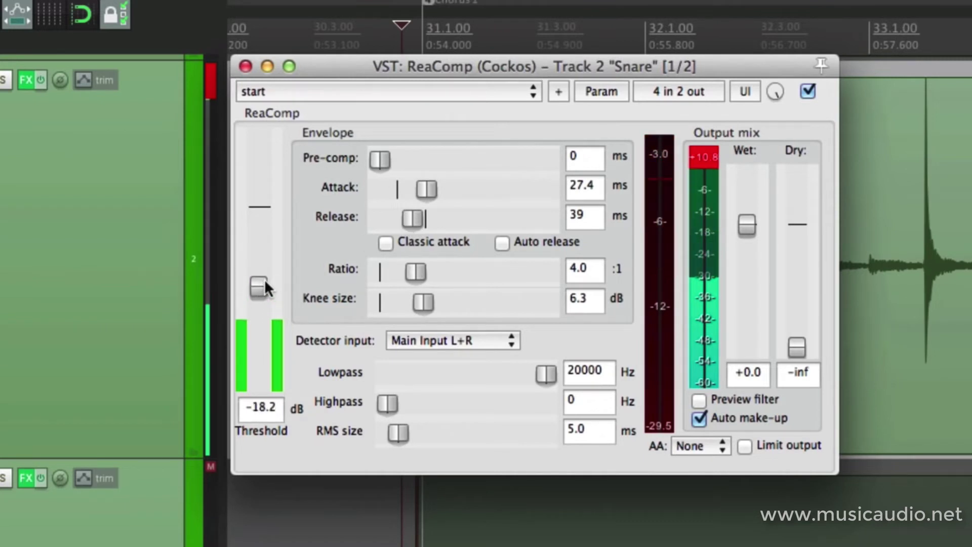
{"action": "mouse_move", "coordinate": [264, 283]}
{"action": "left_mouse_down"}
{"action": "mouse_move", "coordinate": [264, 230]}
{"action": "mouse_move", "coordinate": [261, 294]}
{"action": "mouse_move", "coordinate": [259, 228]}
{"action": "mouse_move", "coordinate": [260, 277]}
{"action": "left_mouse_up"}
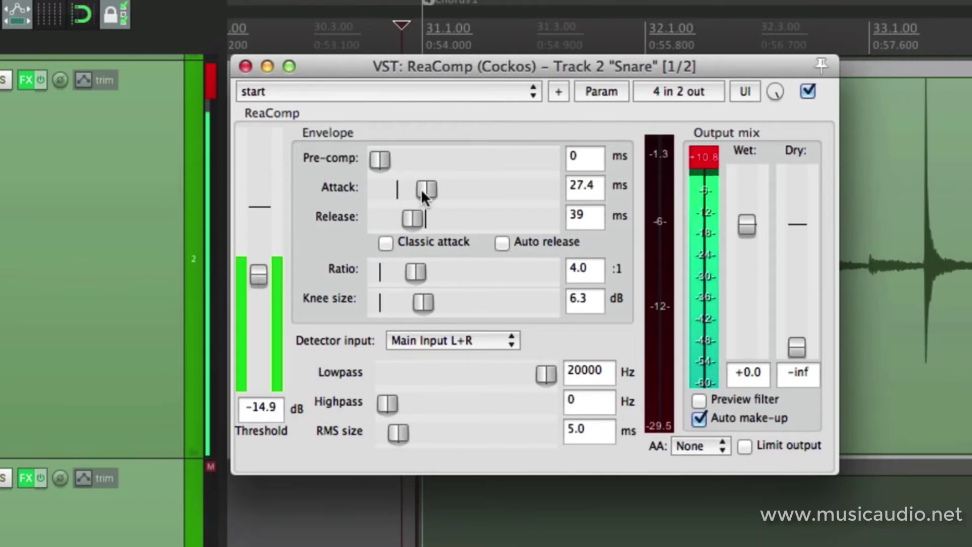
Set the Snare compressor to attack 12.2 ms, release 66 ms and threshold -17.9 dB, and compare it with the effect bypassed
{"action": "left_click_drag", "start_coordinate": [421, 189], "coordinate": [416, 218]}
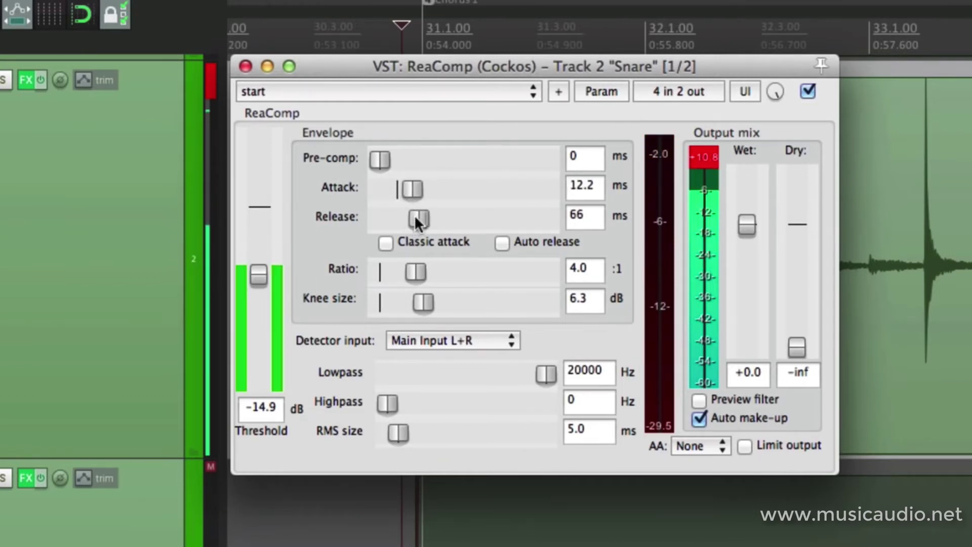
{"action": "left_click_drag", "start_coordinate": [266, 267], "coordinate": [263, 286]}
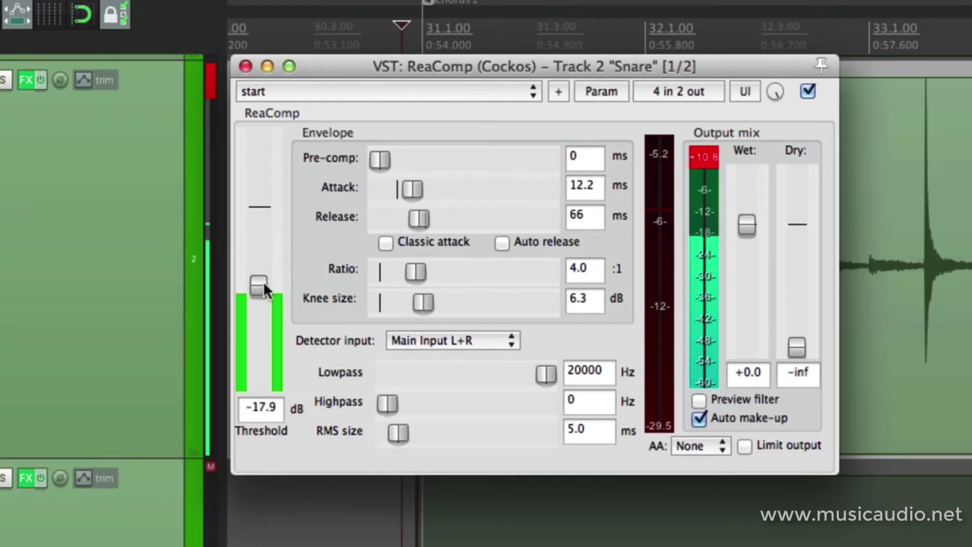
{"action": "left_click", "coordinate": [807, 93]}
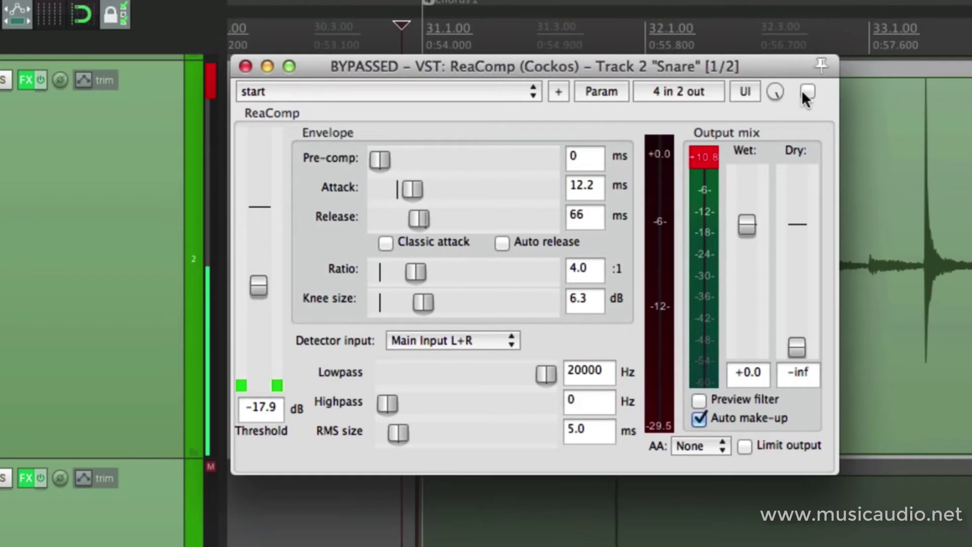
{"action": "left_click", "coordinate": [805, 93]}
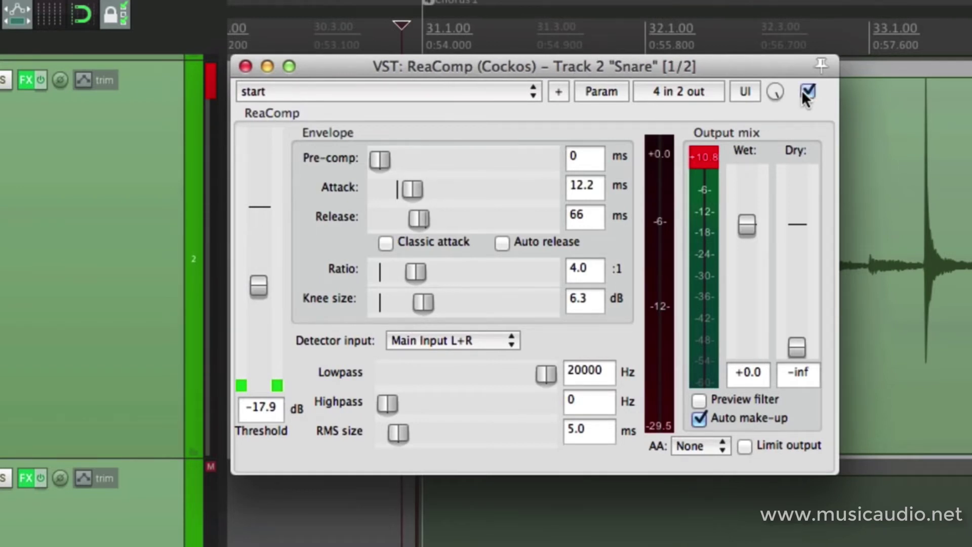
Try the Snare compressor with threshold -18.9 dB and release 3 ms, raise the threshold to -18.3 dB and lengthen the release
{"action": "left_click_drag", "start_coordinate": [262, 285], "coordinate": [261, 289]}
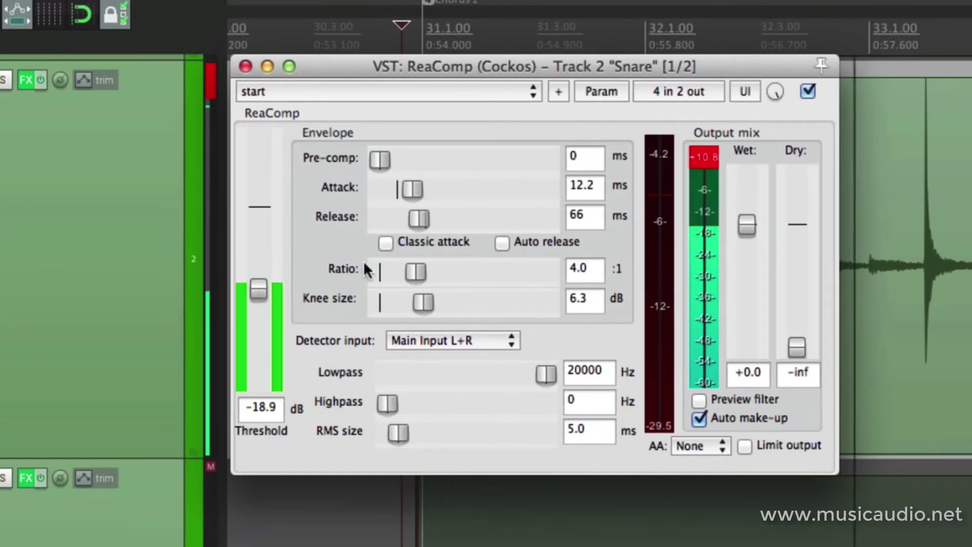
{"action": "left_click_drag", "start_coordinate": [422, 213], "coordinate": [384, 225]}
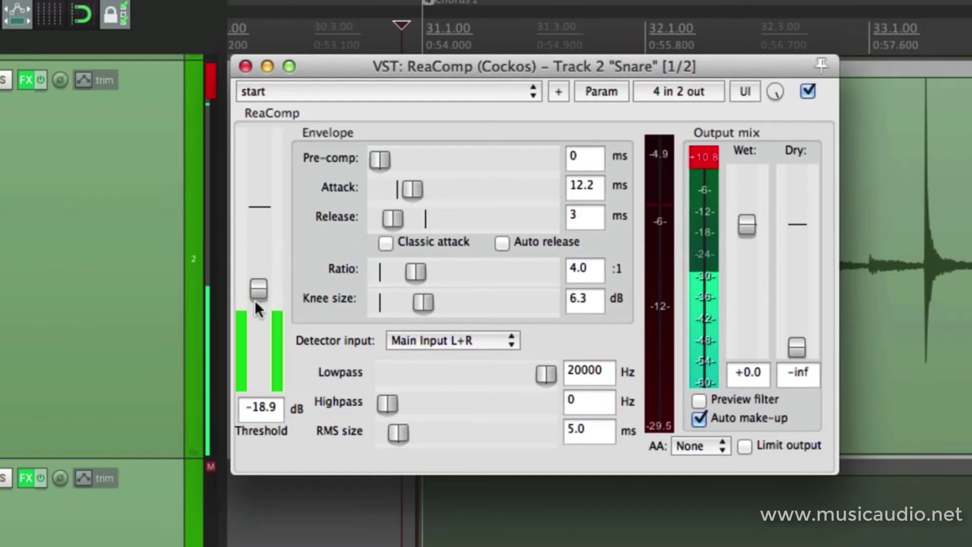
{"action": "mouse_move", "coordinate": [256, 291]}
{"action": "left_mouse_down"}
{"action": "mouse_move", "coordinate": [258, 308]}
{"action": "mouse_move", "coordinate": [257, 287]}
{"action": "left_mouse_up"}
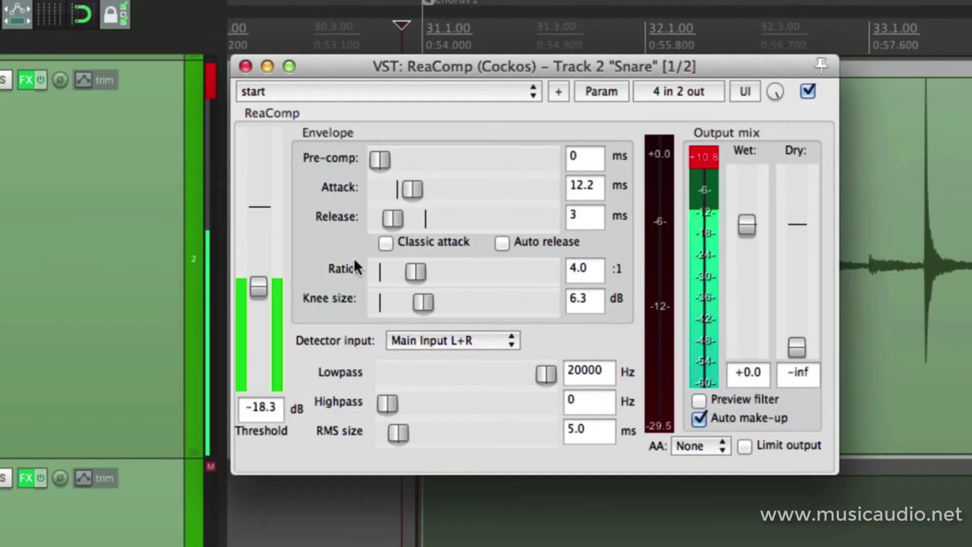
{"action": "mouse_move", "coordinate": [394, 216]}
{"action": "left_mouse_down"}
{"action": "mouse_move", "coordinate": [492, 220]}
{"action": "mouse_move", "coordinate": [392, 215]}
{"action": "mouse_move", "coordinate": [412, 216]}
{"action": "left_mouse_up"}
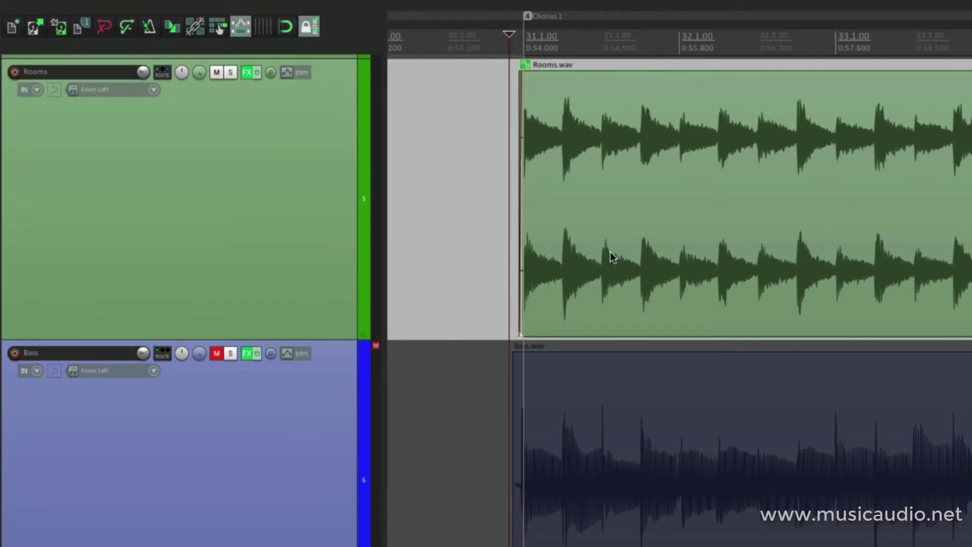
Audition the Rooms track and open its ReaComp compressor
{"action": "key", "text": "space"}
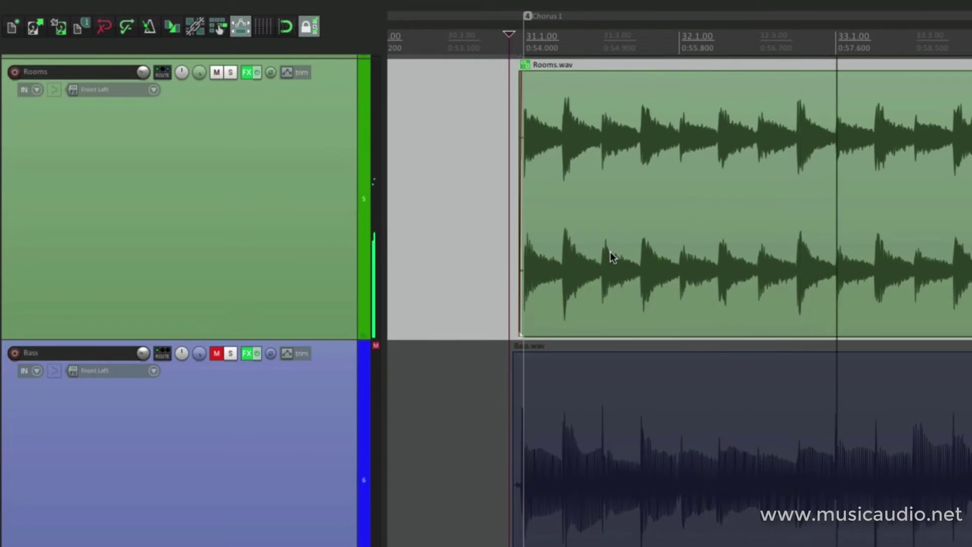
{"action": "key", "text": "space"}
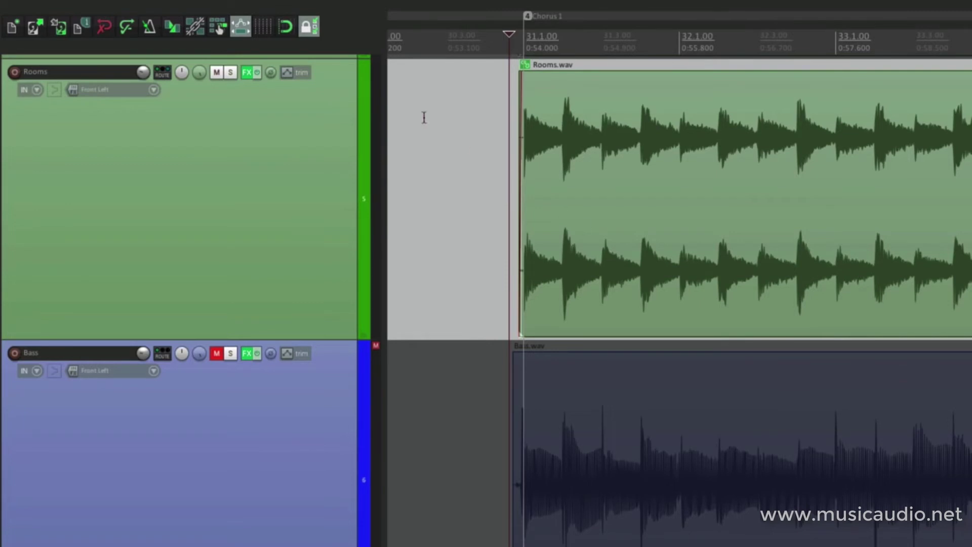
{"action": "right_click", "coordinate": [247, 73]}
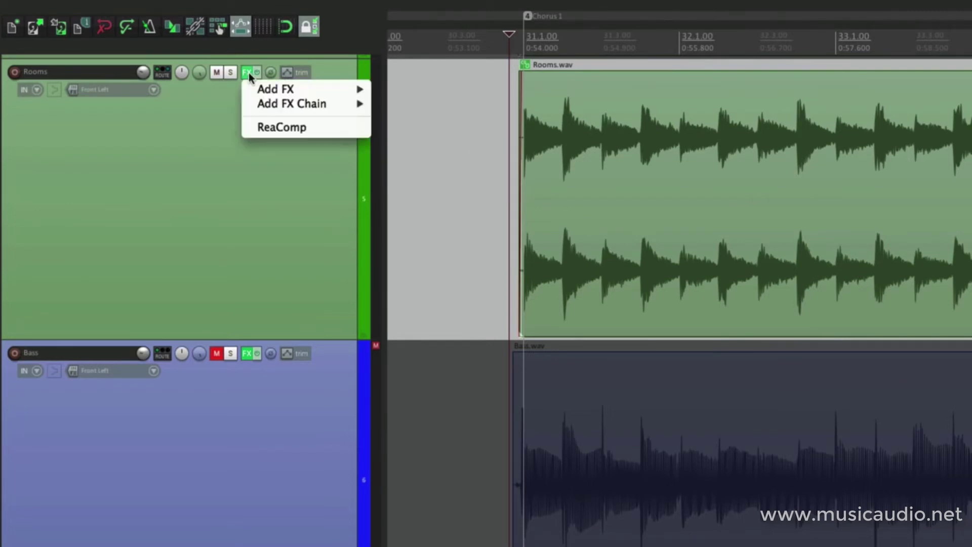
{"action": "left_click", "coordinate": [271, 129]}
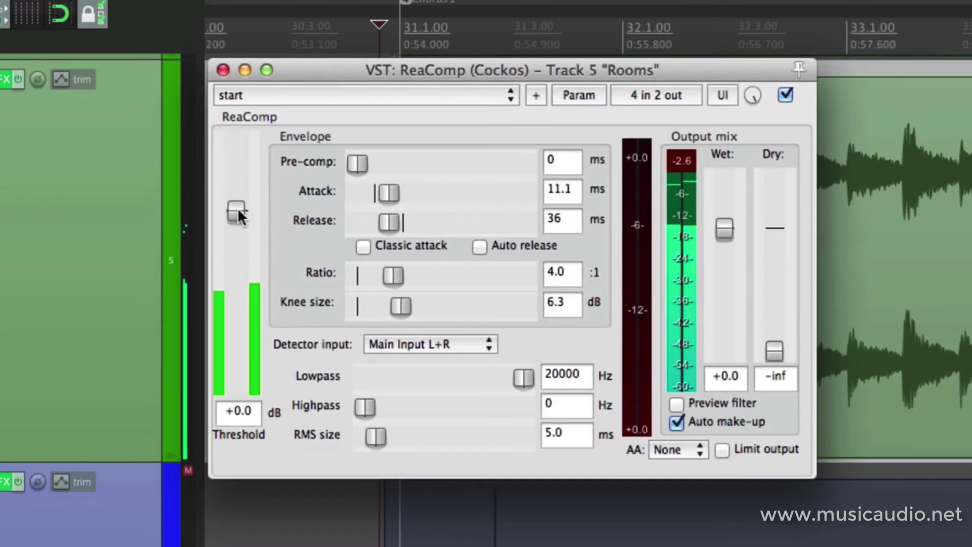
Set the Rooms compressor to threshold -30.1 dB and release 32 ms, trying a 0.0 ms attack before settling on 4.5 ms
{"action": "left_click_drag", "start_coordinate": [237, 210], "coordinate": [242, 321]}
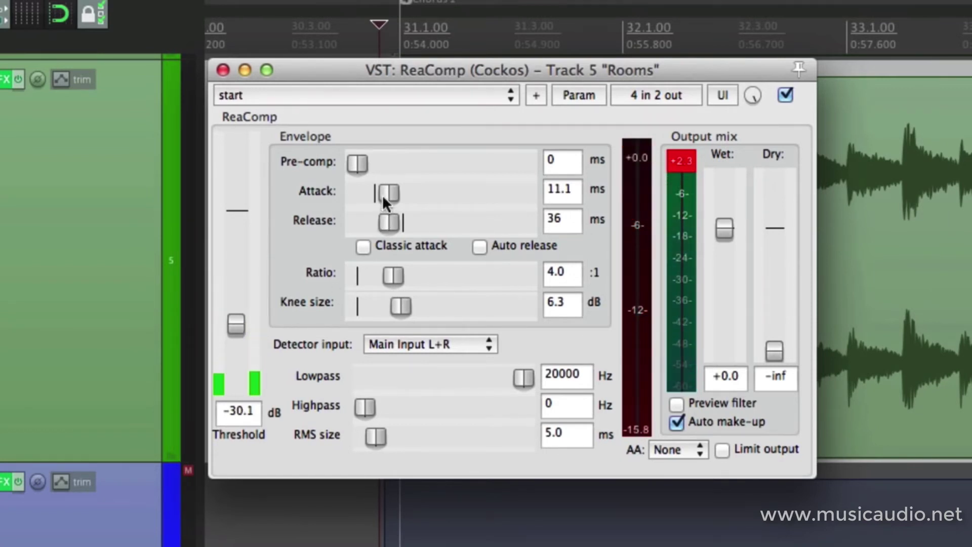
{"action": "left_click_drag", "start_coordinate": [389, 192], "coordinate": [383, 223]}
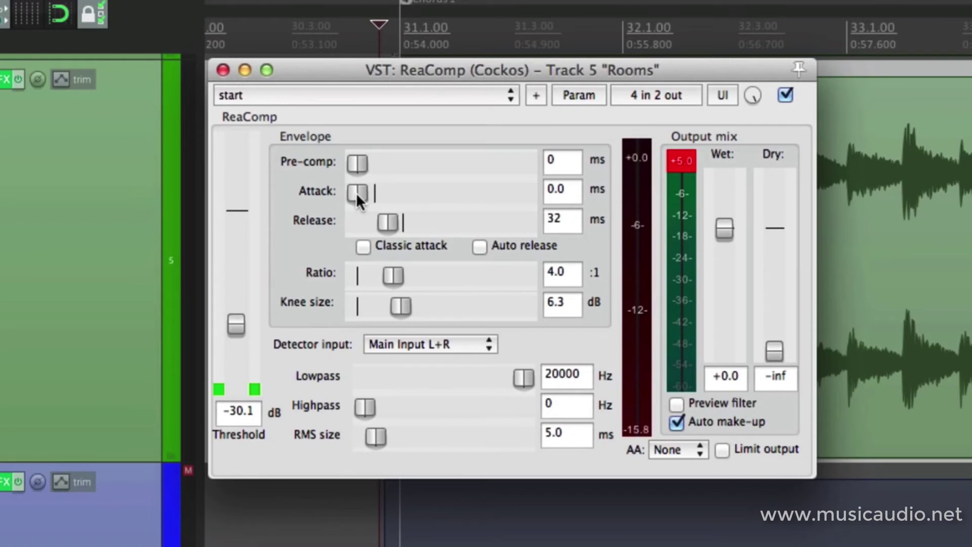
{"action": "left_click_drag", "start_coordinate": [357, 191], "coordinate": [377, 197]}
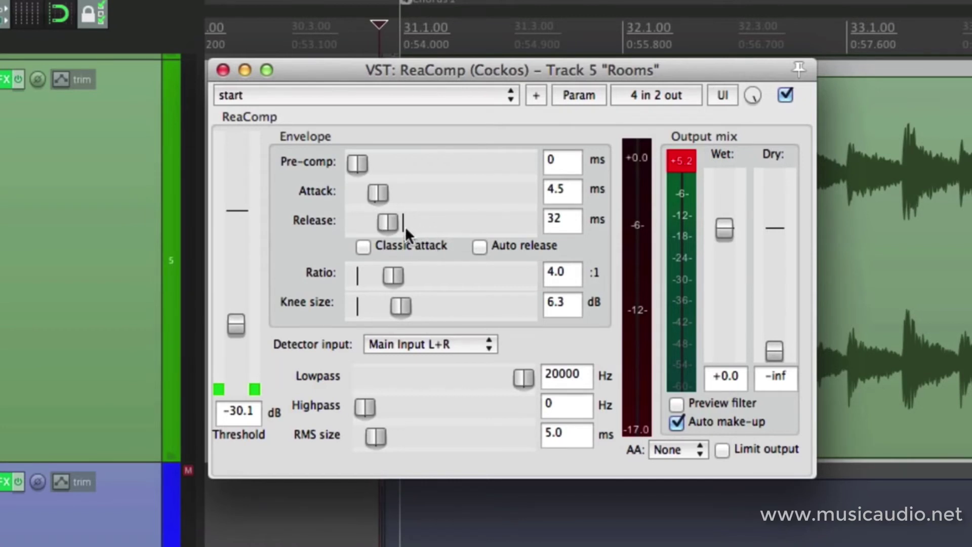
{"action": "mouse_move", "coordinate": [390, 220]}
{"action": "left_mouse_down"}
{"action": "mouse_move", "coordinate": [349, 237]}
{"action": "mouse_move", "coordinate": [487, 235]}
{"action": "mouse_move", "coordinate": [355, 229]}
{"action": "mouse_move", "coordinate": [389, 235]}
{"action": "left_mouse_up"}
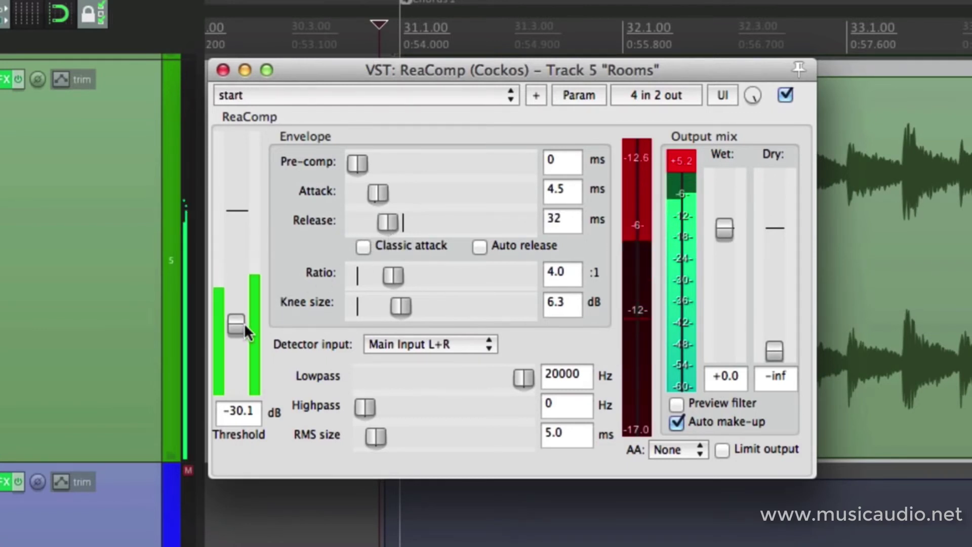
Set the Rooms compressor's threshold to -32.1 dB and release to 42 ms, and compare it with the effect bypassed
{"action": "left_click_drag", "start_coordinate": [244, 325], "coordinate": [246, 334]}
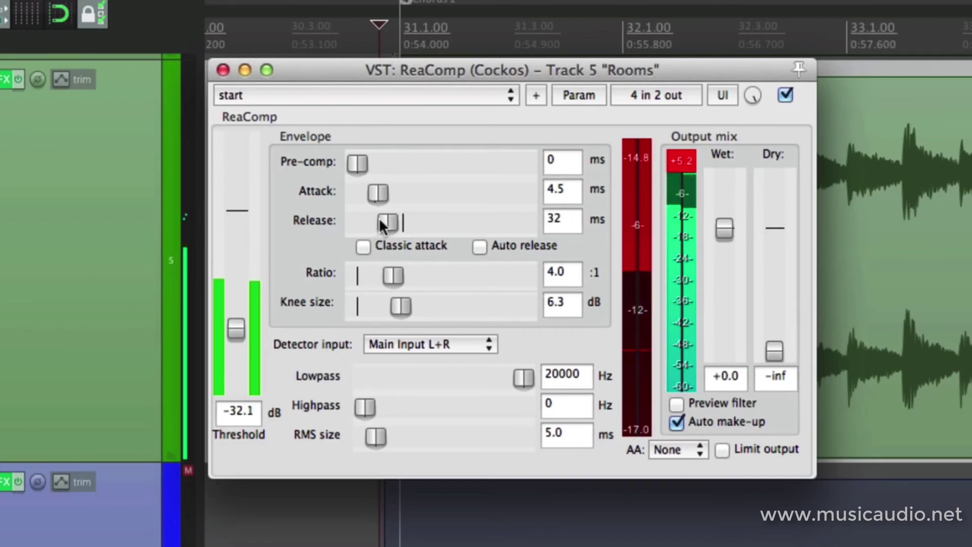
{"action": "mouse_move", "coordinate": [380, 221]}
{"action": "left_mouse_down"}
{"action": "mouse_move", "coordinate": [344, 223]}
{"action": "mouse_move", "coordinate": [384, 226]}
{"action": "left_mouse_up"}
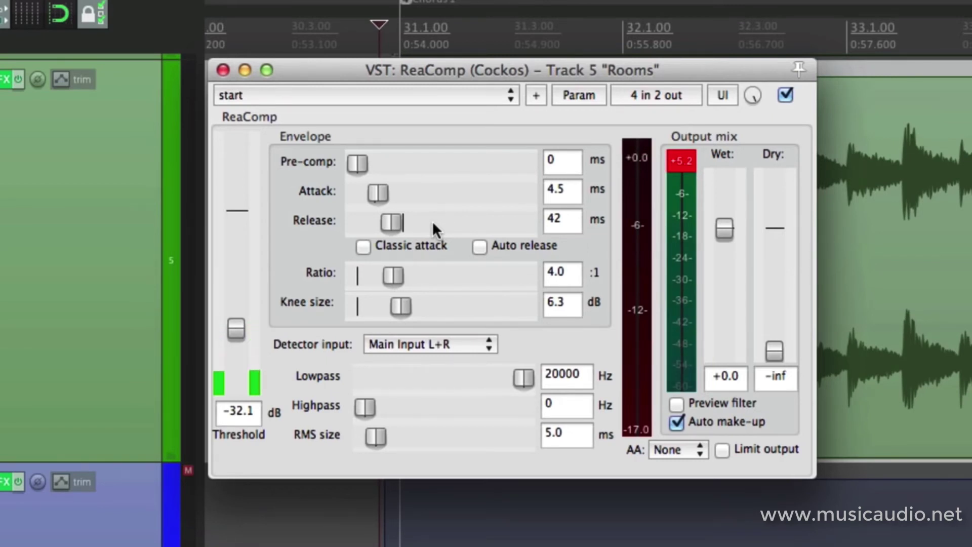
{"action": "left_click", "coordinate": [786, 95]}
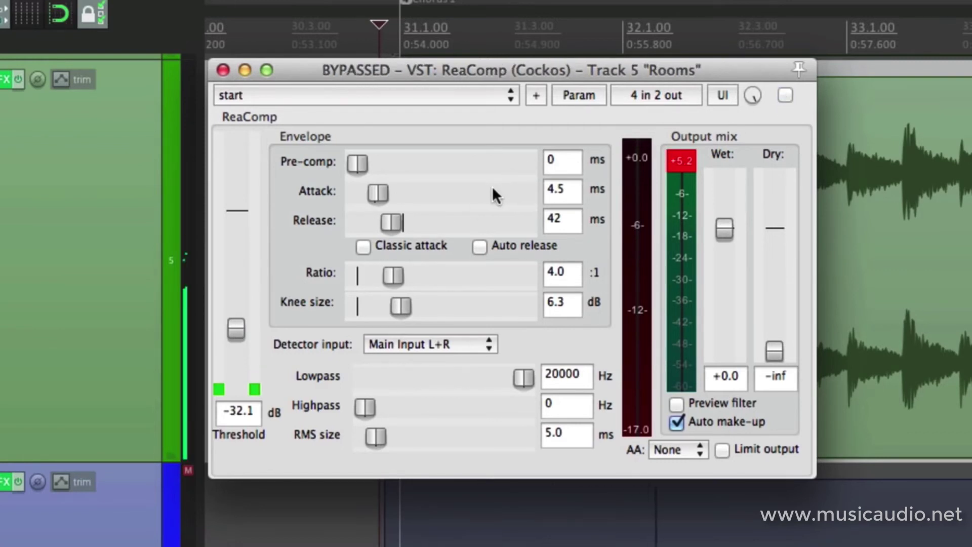
{"action": "left_click", "coordinate": [785, 95]}
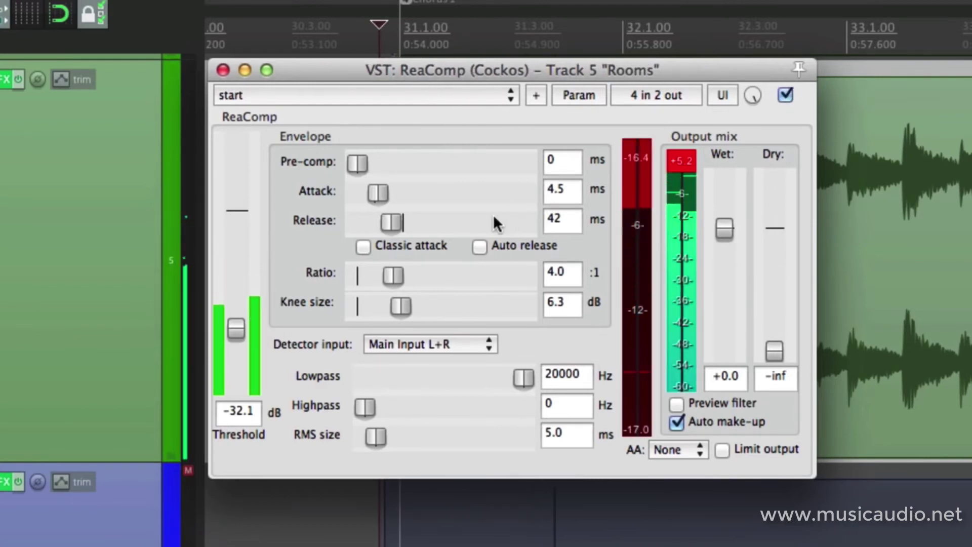
Fine-tune the threshold, release and attack of the Rooms compressor
{"action": "mouse_move", "coordinate": [236, 331]}
{"action": "left_mouse_down"}
{"action": "mouse_move", "coordinate": [235, 341]}
{"action": "mouse_move", "coordinate": [235, 332]}
{"action": "left_mouse_up"}
{"action": "mouse_move", "coordinate": [392, 222]}
{"action": "left_mouse_down"}
{"action": "mouse_move", "coordinate": [362, 225]}
{"action": "mouse_move", "coordinate": [430, 229]}
{"action": "mouse_move", "coordinate": [385, 230]}
{"action": "left_mouse_up"}
{"action": "mouse_move", "coordinate": [387, 196]}
{"action": "left_mouse_down"}
{"action": "mouse_move", "coordinate": [436, 196]}
{"action": "mouse_move", "coordinate": [377, 194]}
{"action": "left_mouse_up"}
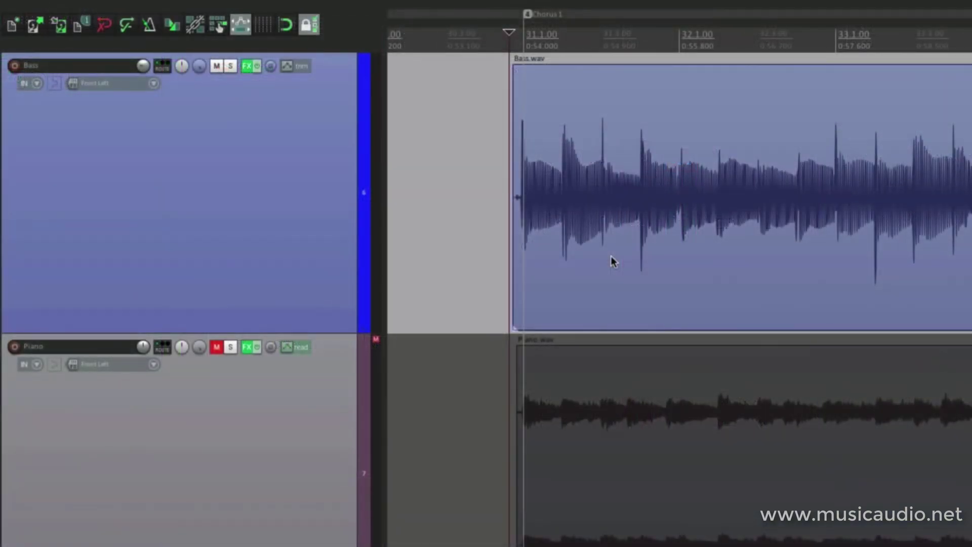
Audition the Bass track and open its ReaComp compressor
{"action": "key", "text": "space"}
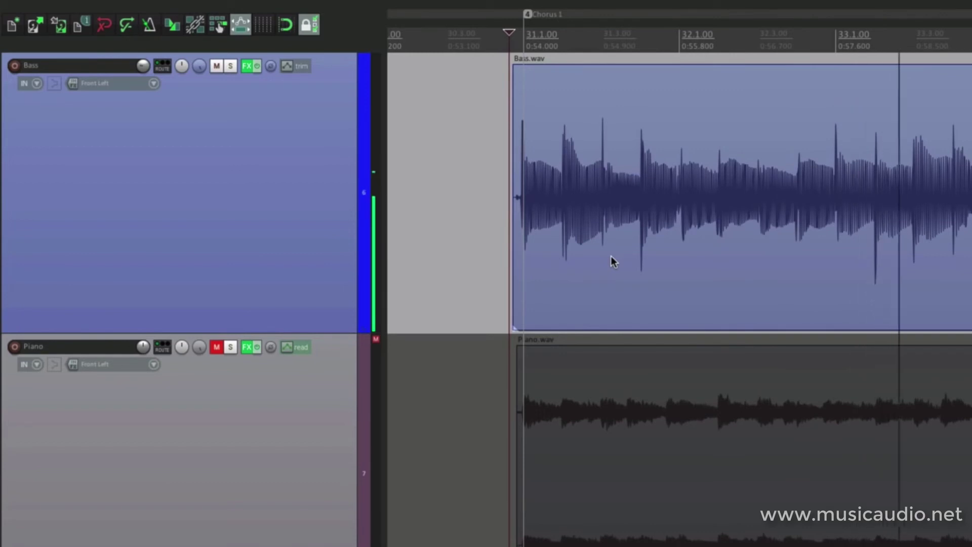
{"action": "key", "text": "space"}
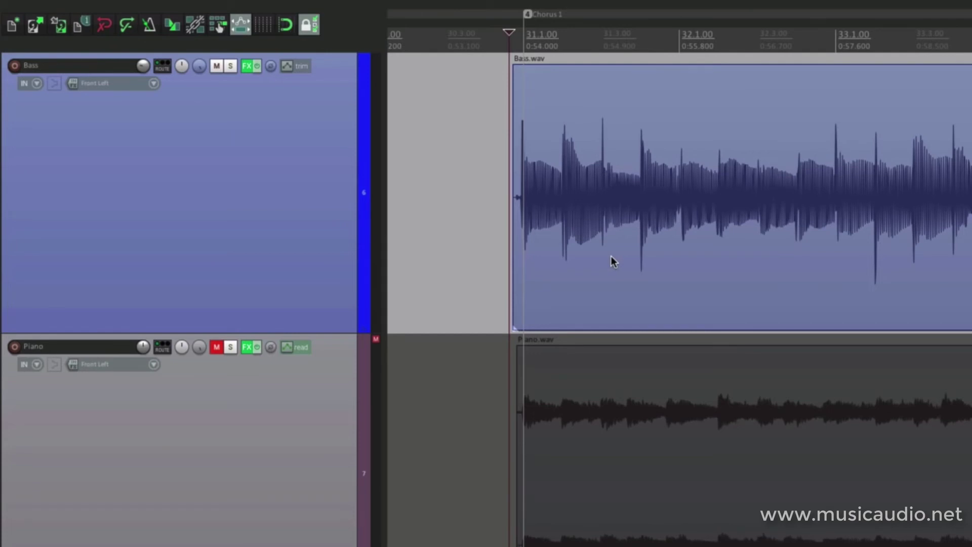
{"action": "right_click", "coordinate": [245, 68]}
{"action": "left_click", "coordinate": [253, 123]}
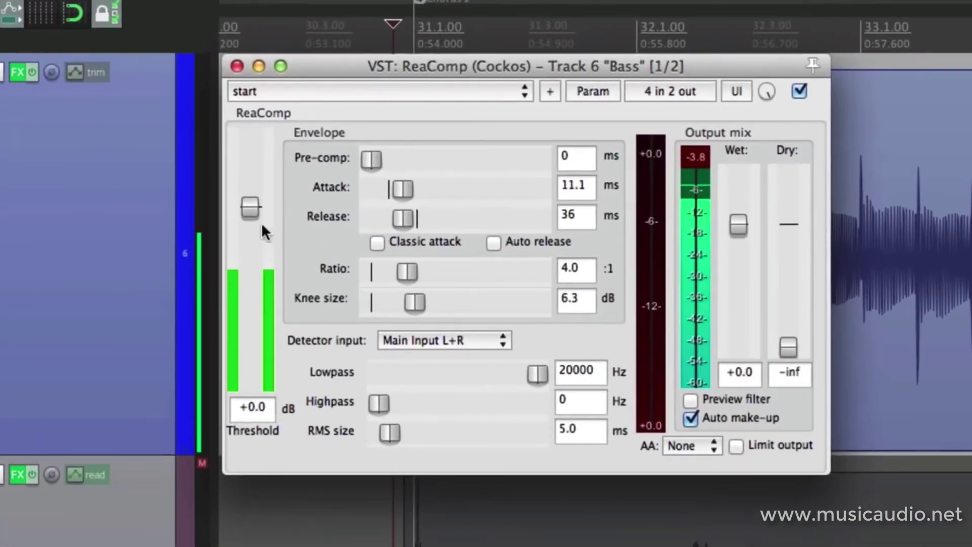
Set the Bass compressor to threshold -21.9 dB and attack 7.2 ms, trying longer releases before setting 71 ms
{"action": "left_click_drag", "start_coordinate": [249, 208], "coordinate": [256, 299]}
{"action": "left_click_drag", "start_coordinate": [405, 190], "coordinate": [420, 230]}
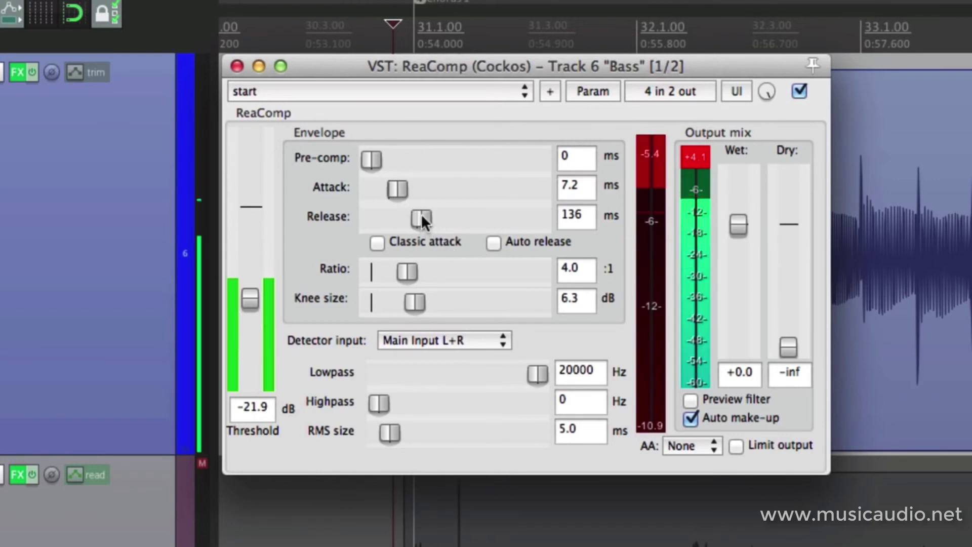
{"action": "left_click_drag", "start_coordinate": [421, 215], "coordinate": [483, 227]}
{"action": "left_click_drag", "start_coordinate": [496, 228], "coordinate": [411, 238]}
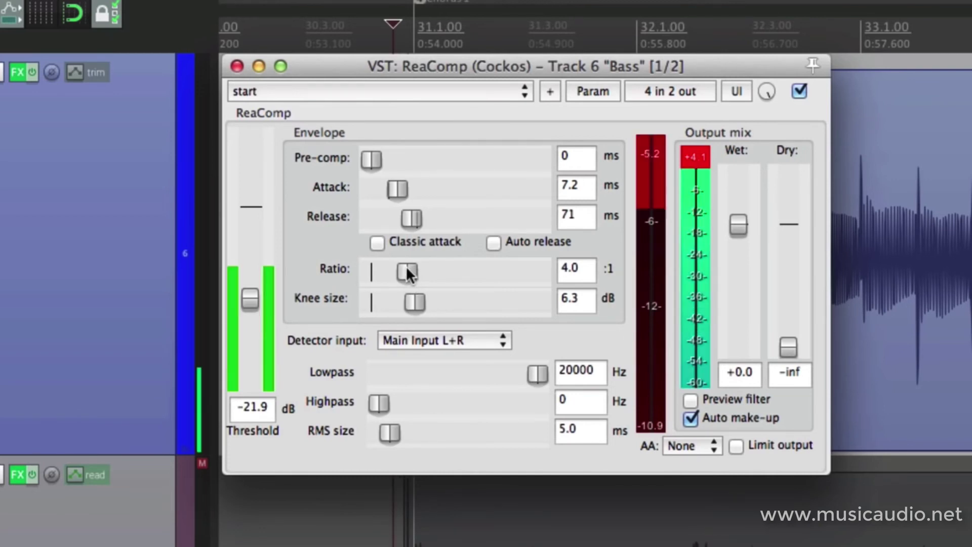
Set the Bass compressor to ratio 8.3:1, threshold -19.5 dB, attack 13.7 ms and release 34 ms, and compare it with bypass
{"action": "left_click_drag", "start_coordinate": [409, 276], "coordinate": [423, 276]}
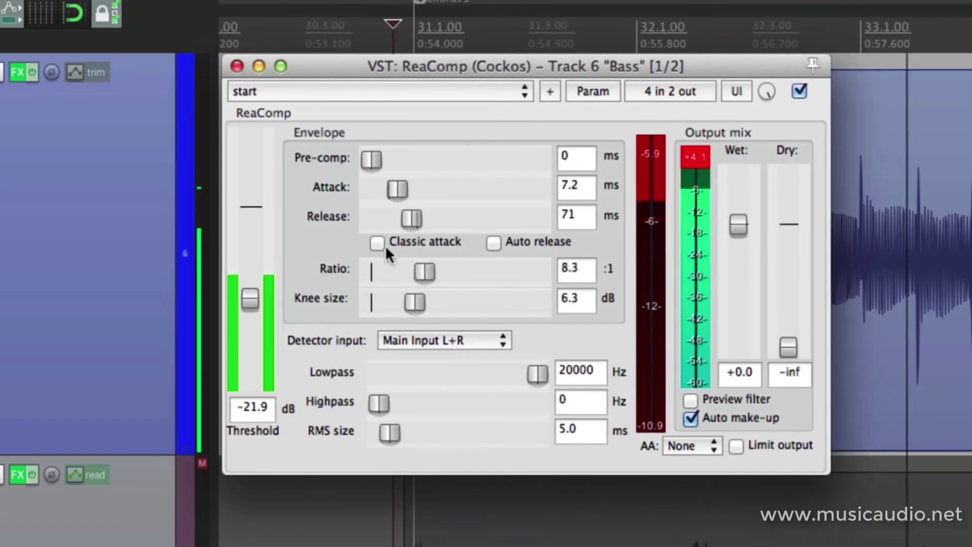
{"action": "left_click_drag", "start_coordinate": [250, 298], "coordinate": [249, 288]}
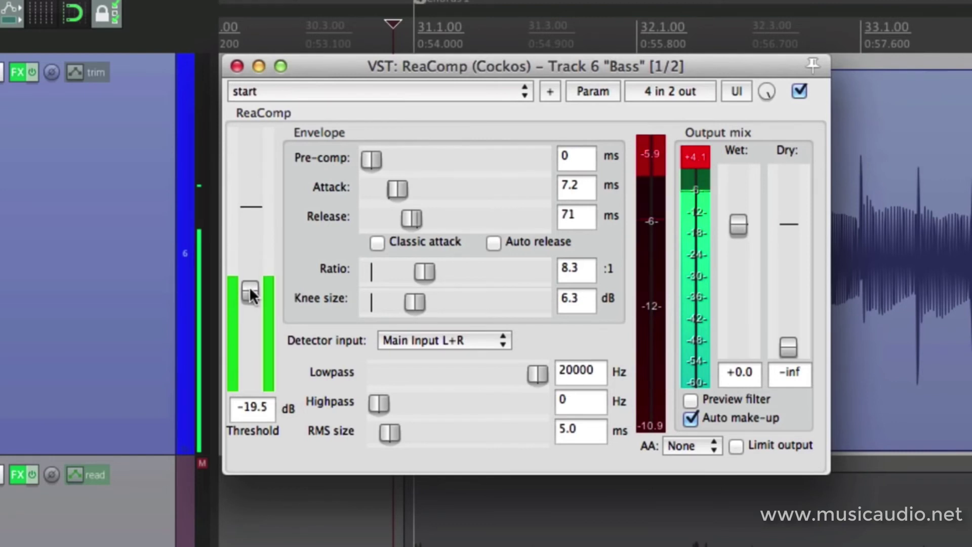
{"action": "left_click_drag", "start_coordinate": [384, 200], "coordinate": [407, 190]}
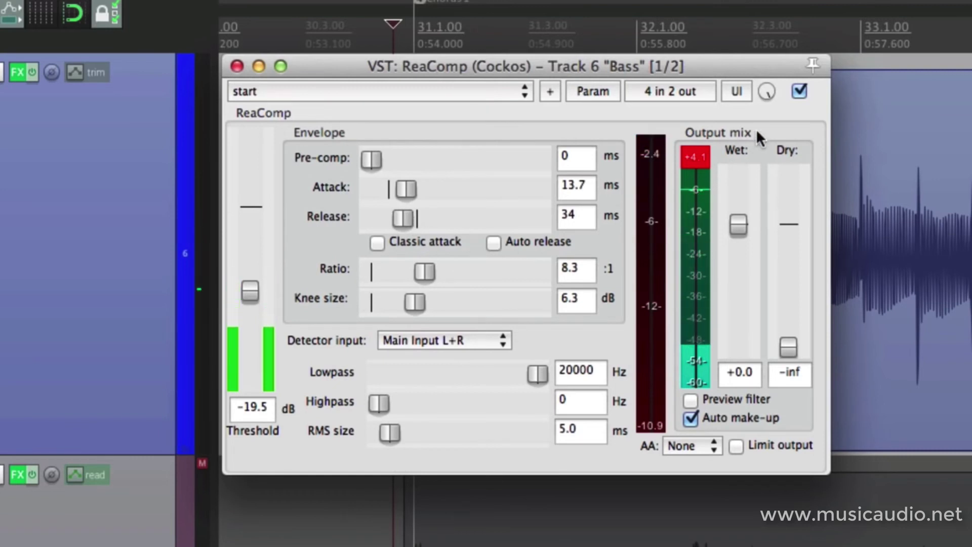
{"action": "left_click", "coordinate": [799, 92]}
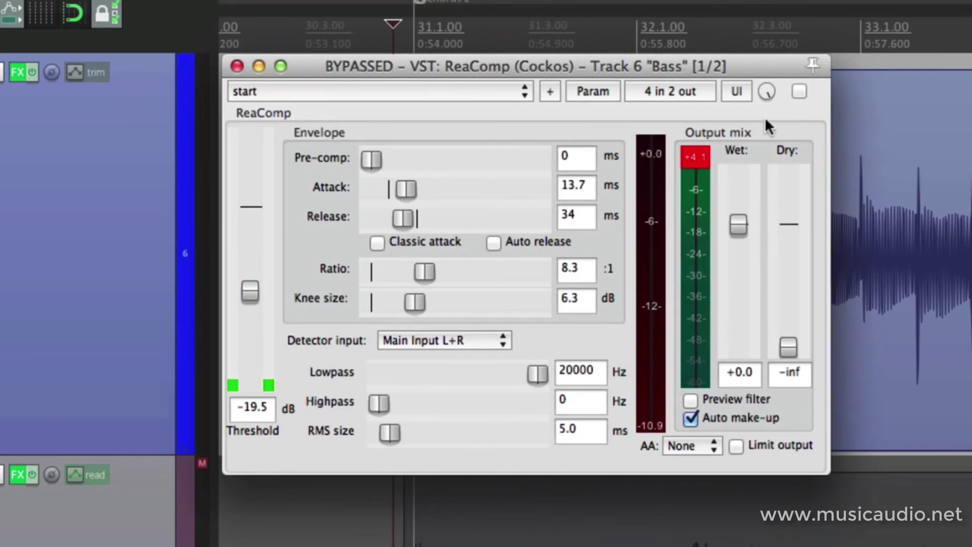
{"action": "left_click", "coordinate": [799, 92]}
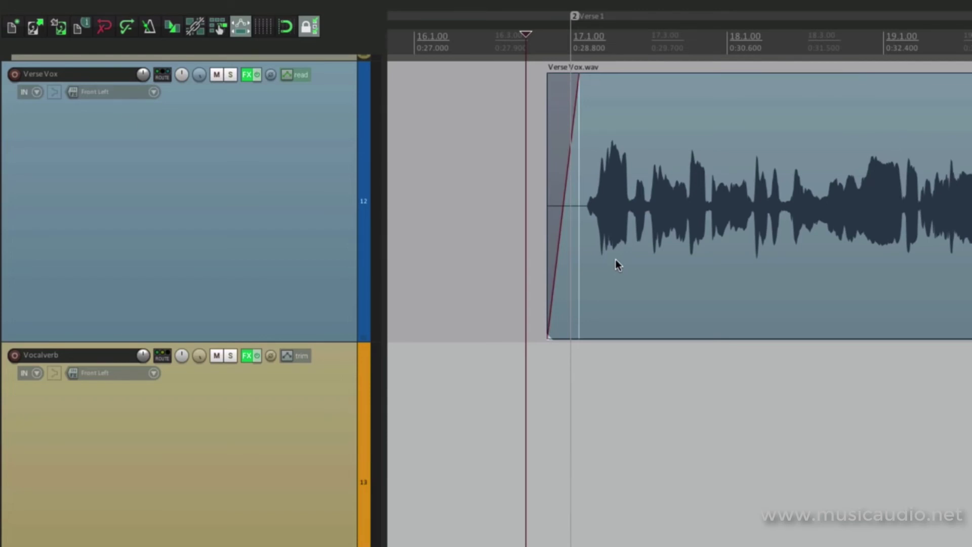
Audition the Verse Vox track and open its ReaComp compressor
{"action": "key", "text": "space"}
{"action": "right_click", "coordinate": [246, 78]}
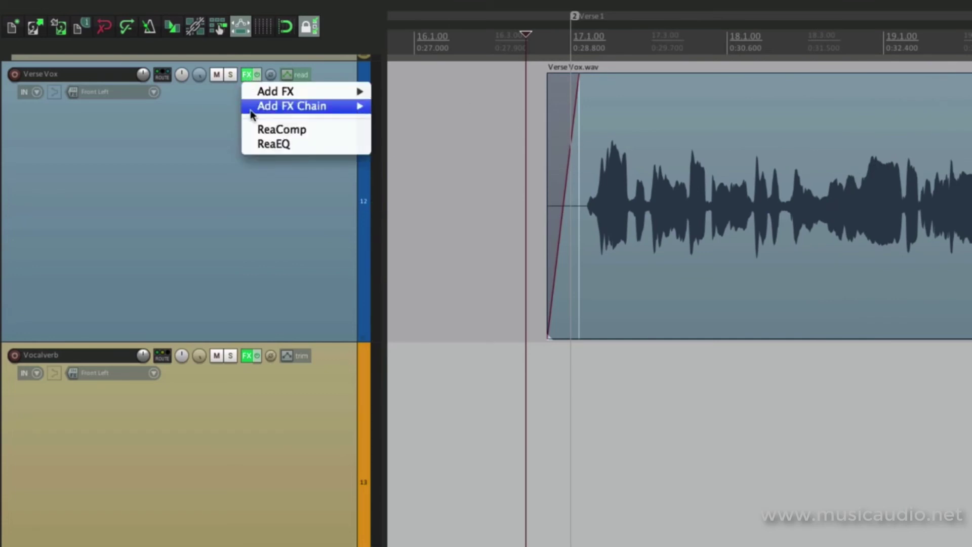
{"action": "left_click", "coordinate": [250, 125]}
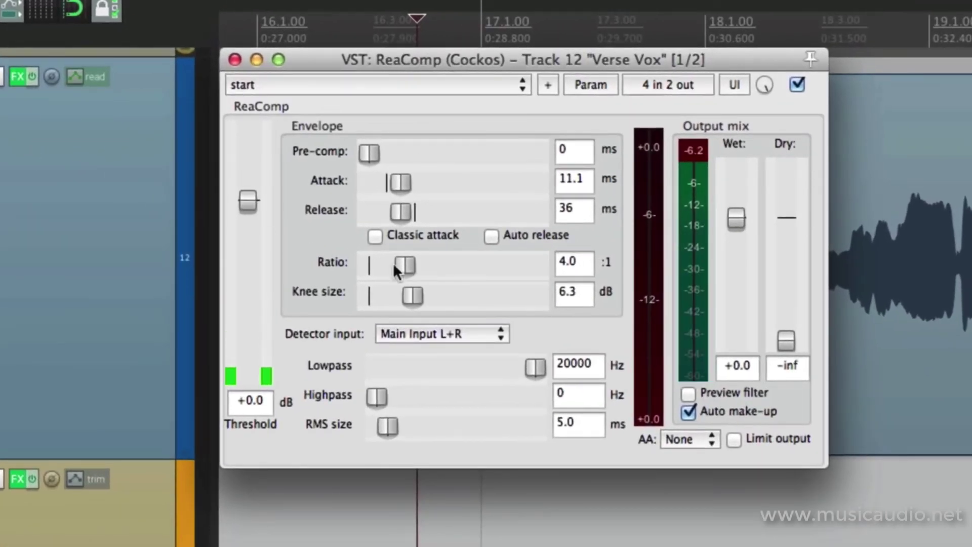
Set the Verse Vox compressor to threshold -29.7 dB and attack 8.2 ms, first trying -20.9 dB with a 0 ms attack
{"action": "left_click_drag", "start_coordinate": [248, 198], "coordinate": [248, 289]}
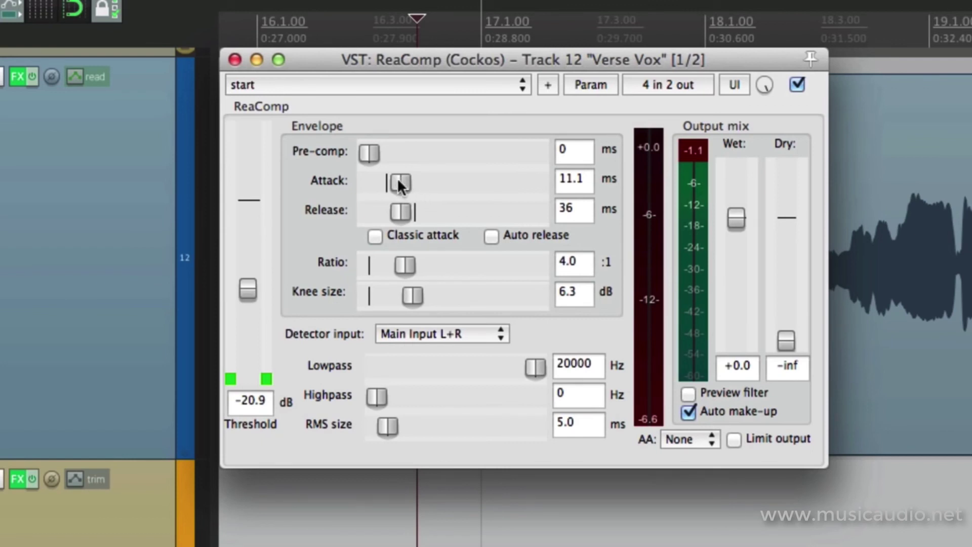
{"action": "left_click_drag", "start_coordinate": [400, 181], "coordinate": [349, 196]}
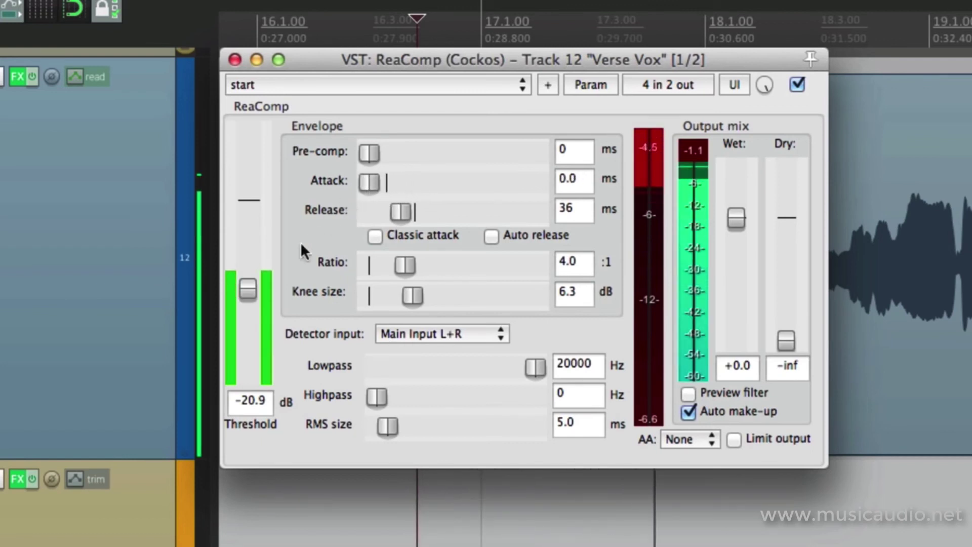
{"action": "left_click_drag", "start_coordinate": [250, 286], "coordinate": [246, 311]}
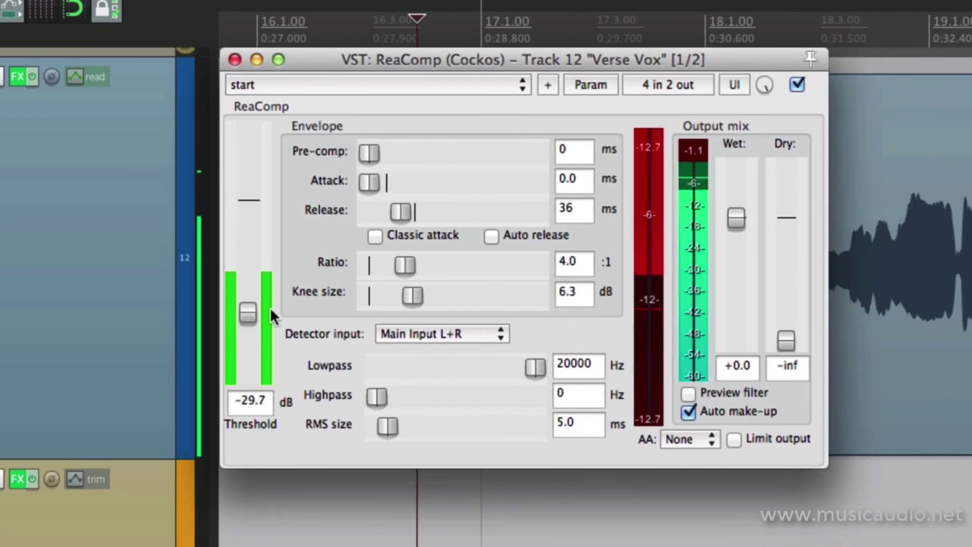
{"action": "left_click_drag", "start_coordinate": [370, 185], "coordinate": [397, 180]}
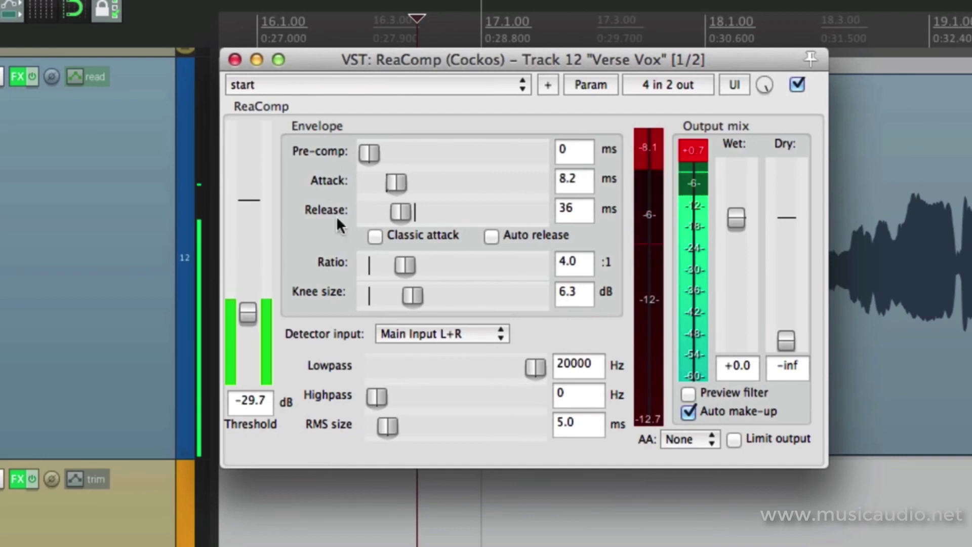
Set the Verse Vox compressor to threshold -27.1 dB, trying releases of 5 ms and 51 ms before setting 3 ms
{"action": "left_click_drag", "start_coordinate": [243, 314], "coordinate": [256, 279]}
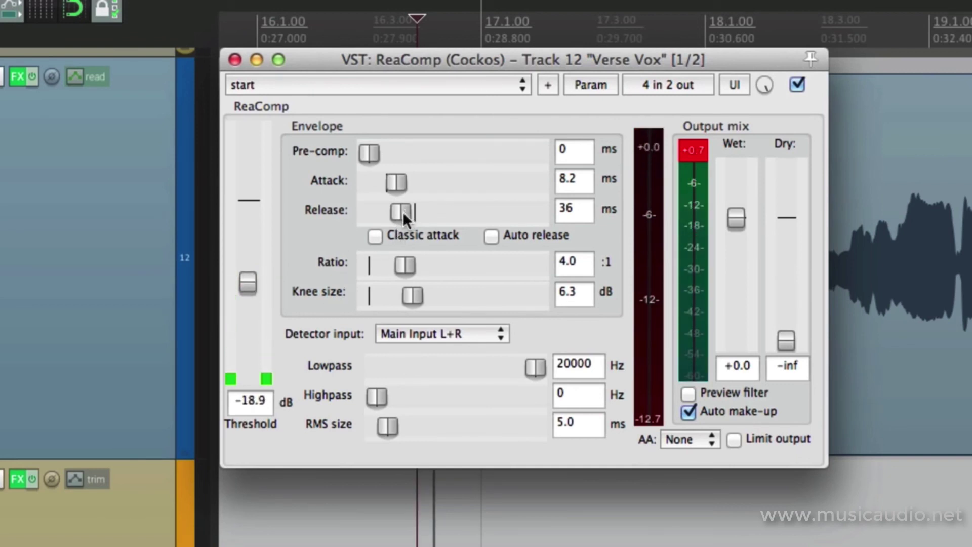
{"action": "mouse_move", "coordinate": [402, 211]}
{"action": "left_mouse_down"}
{"action": "mouse_move", "coordinate": [368, 211]}
{"action": "mouse_move", "coordinate": [385, 216]}
{"action": "left_mouse_up"}
{"action": "left_click_drag", "start_coordinate": [251, 281], "coordinate": [250, 308]}
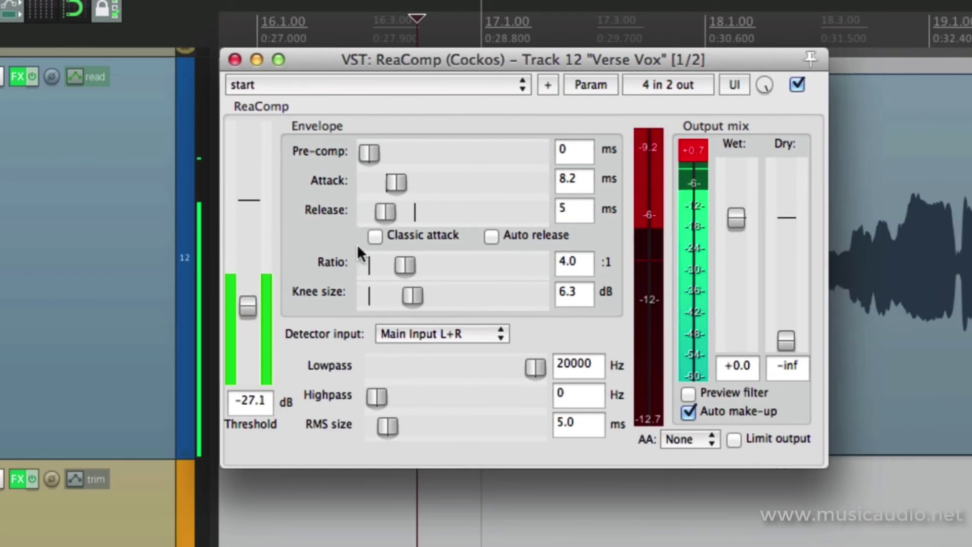
{"action": "left_click_drag", "start_coordinate": [383, 211], "coordinate": [407, 227]}
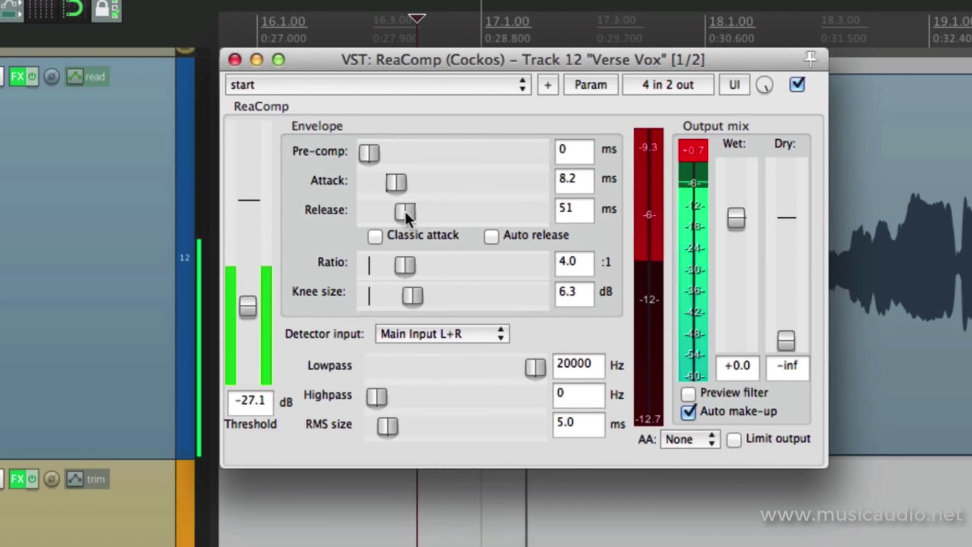
{"action": "left_click_drag", "start_coordinate": [405, 211], "coordinate": [383, 223]}
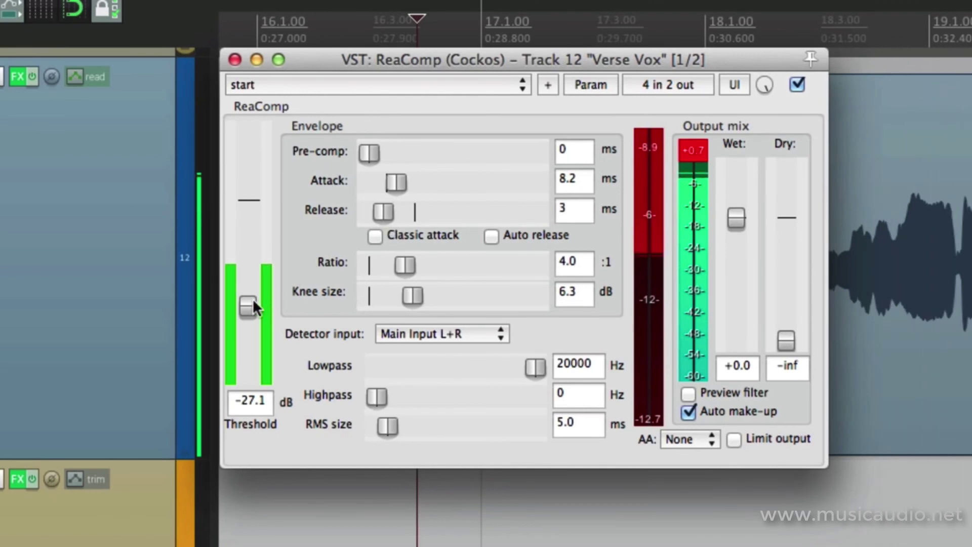
Set the Verse Vox compressor to threshold -21.7 dB, attack 8.8 ms and release 5 ms, and compare it with bypass
{"action": "left_click_drag", "start_coordinate": [254, 299], "coordinate": [250, 286]}
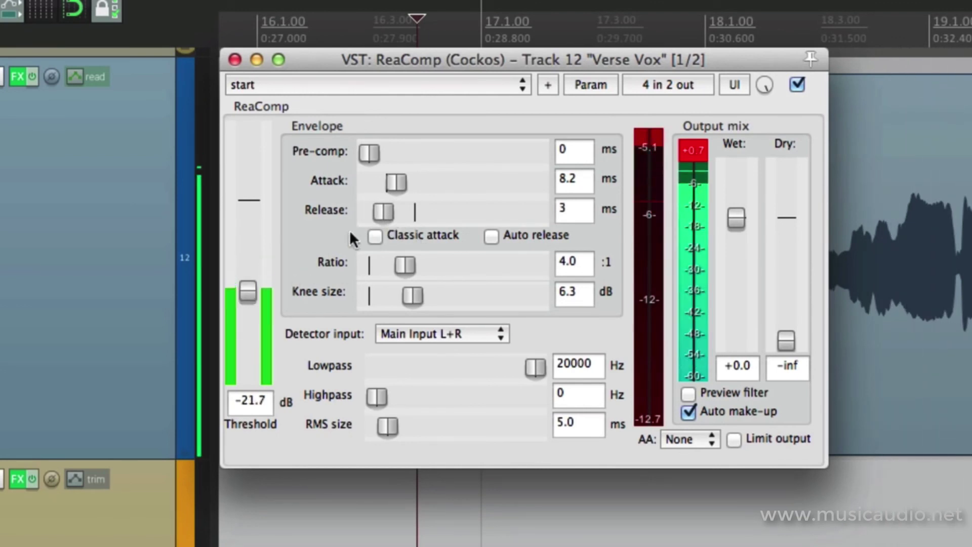
{"action": "left_click_drag", "start_coordinate": [250, 287], "coordinate": [251, 289]}
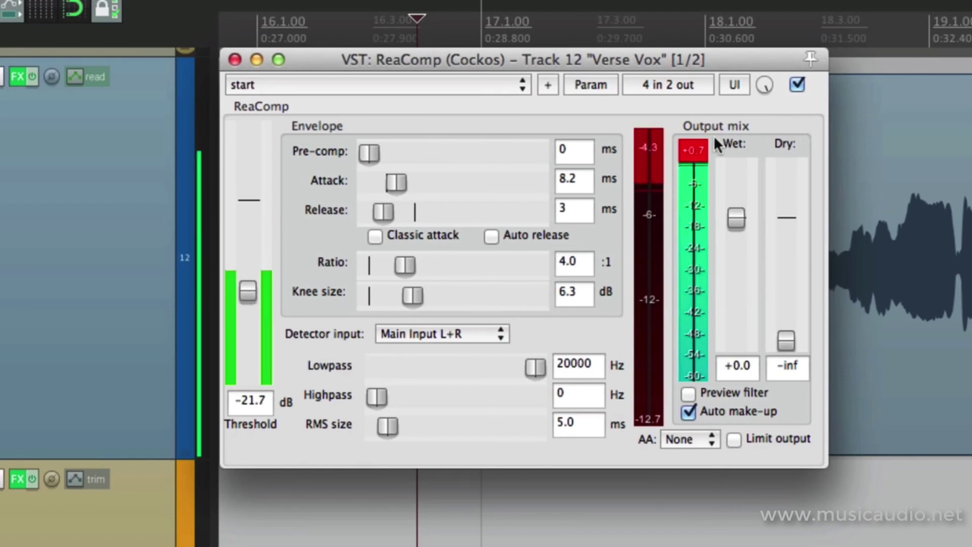
{"action": "left_click", "coordinate": [793, 82]}
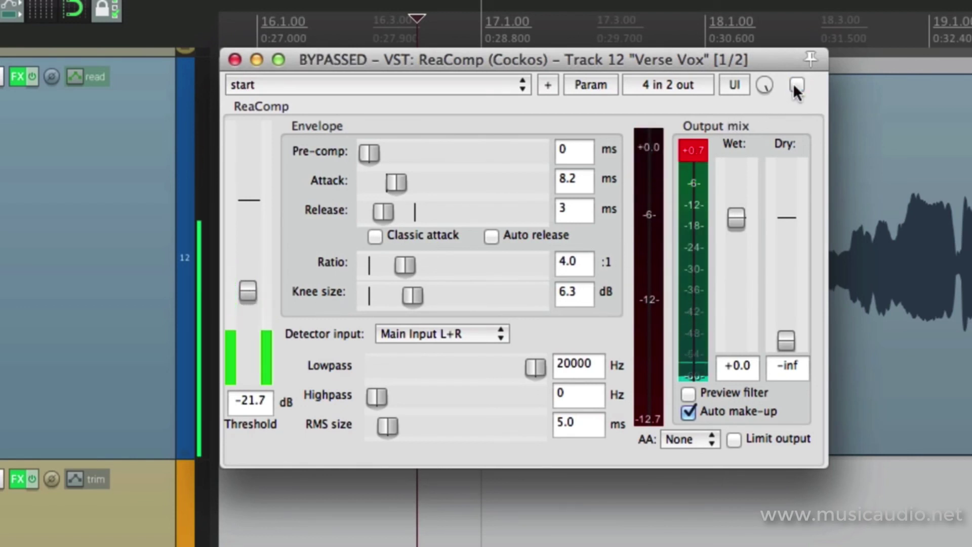
{"action": "left_click", "coordinate": [793, 83]}
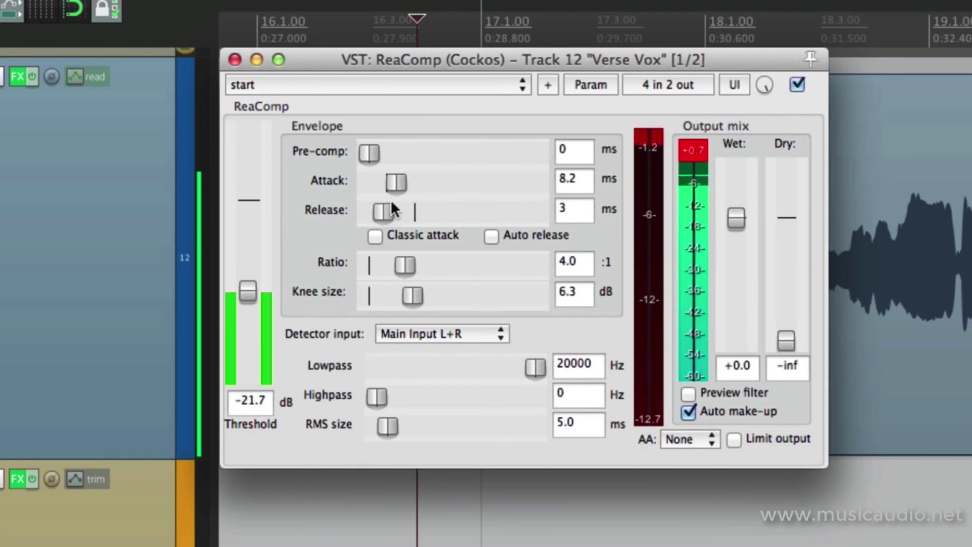
{"action": "left_click_drag", "start_coordinate": [395, 184], "coordinate": [390, 216]}
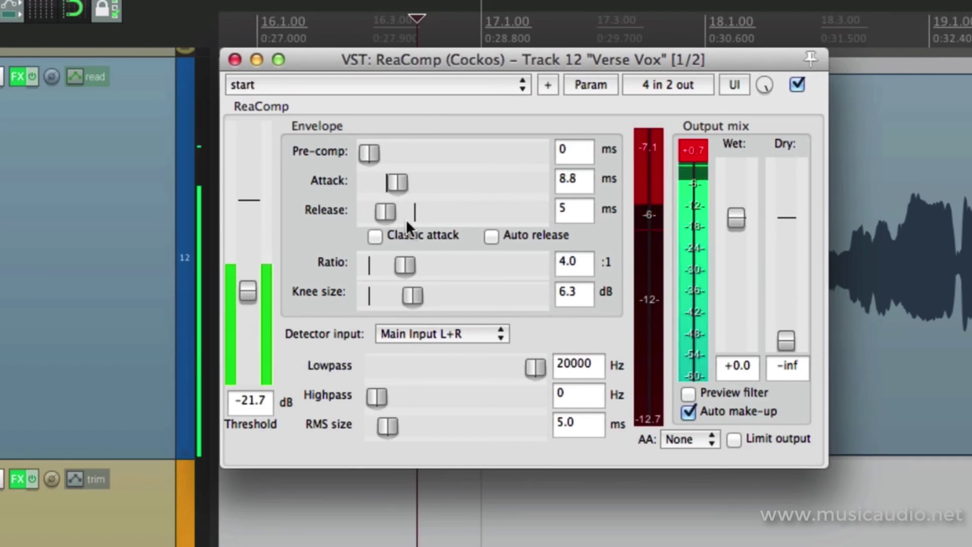